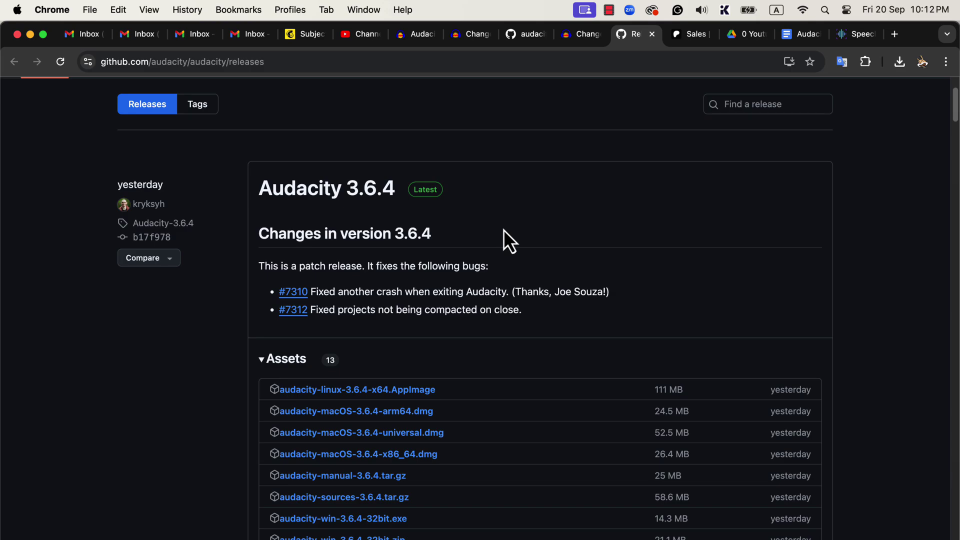
- Switch from the Audacity 3.6.4 release notes in Chrome to Audacity
key(super+Tab)
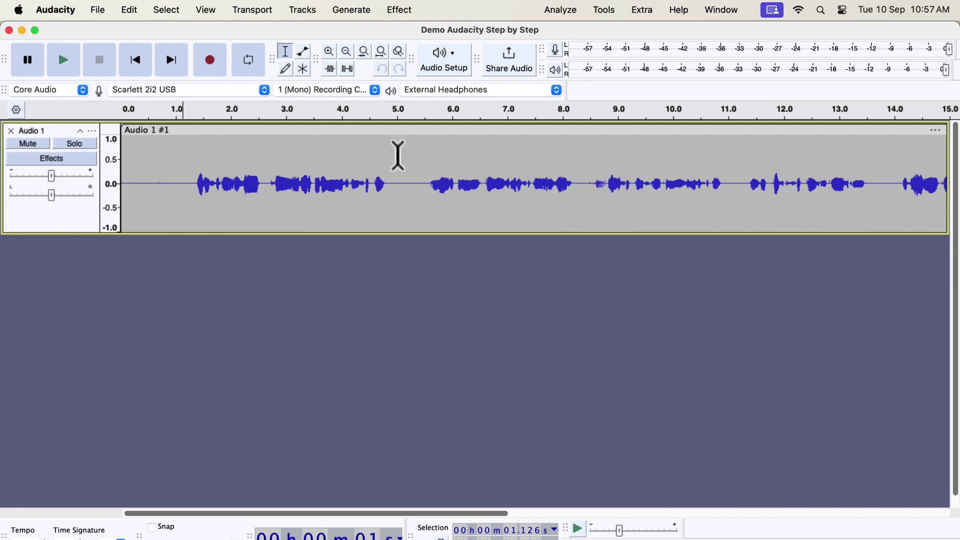
- Select the whole recorded speech clip and launch the Legacy Compressor effect on it
double_click(397, 157)
click(399, 10)
mouse_move(401, 245)
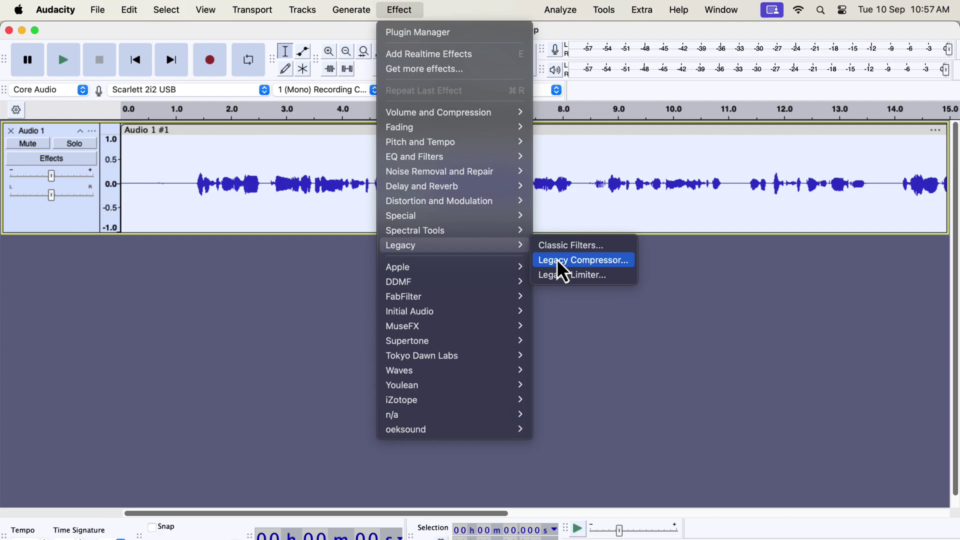
click(586, 261)
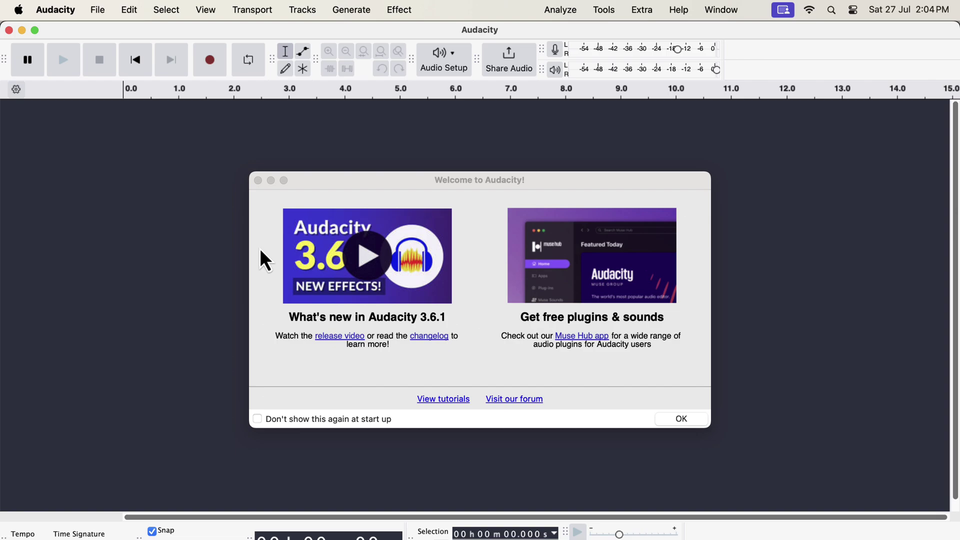
- Close the 'Welcome to Audacity!' dialog to reveal the empty project
click(257, 181)
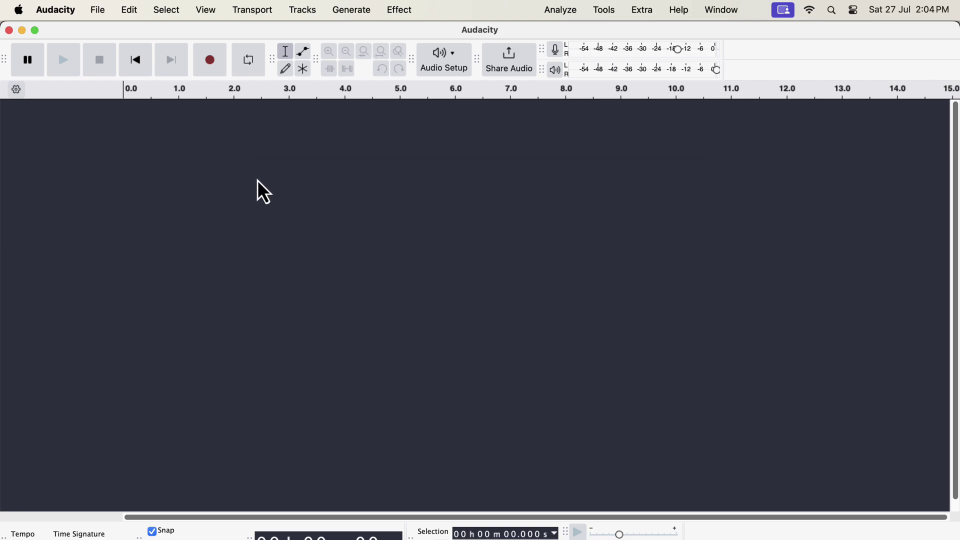
- Set the Interface theme in Preferences to Classic and confirm with OK
click(55, 10)
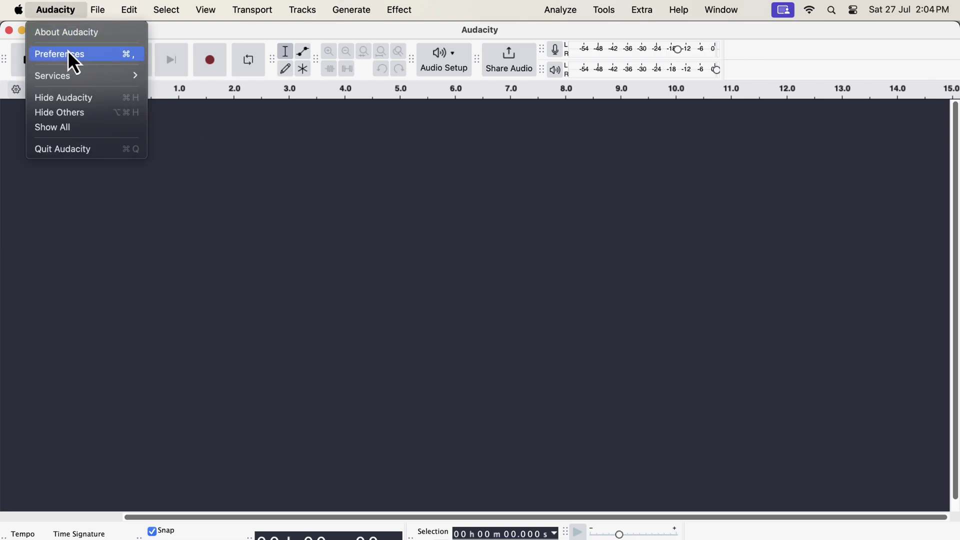
click(90, 53)
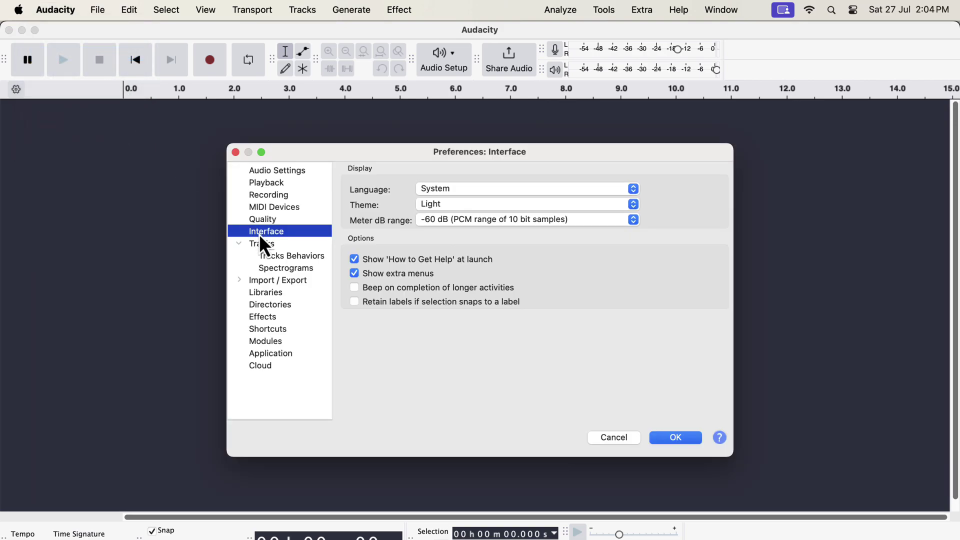
click(431, 205)
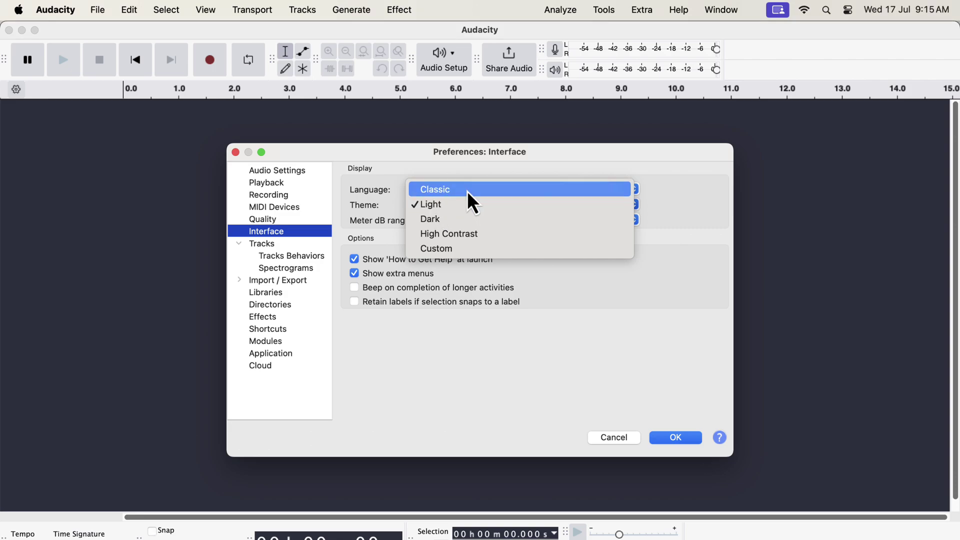
click(467, 191)
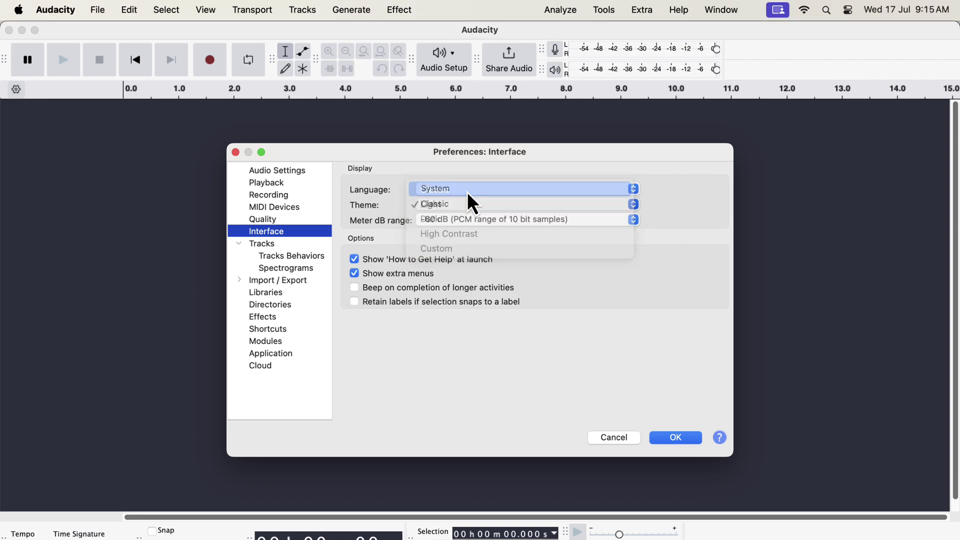
click(675, 434)
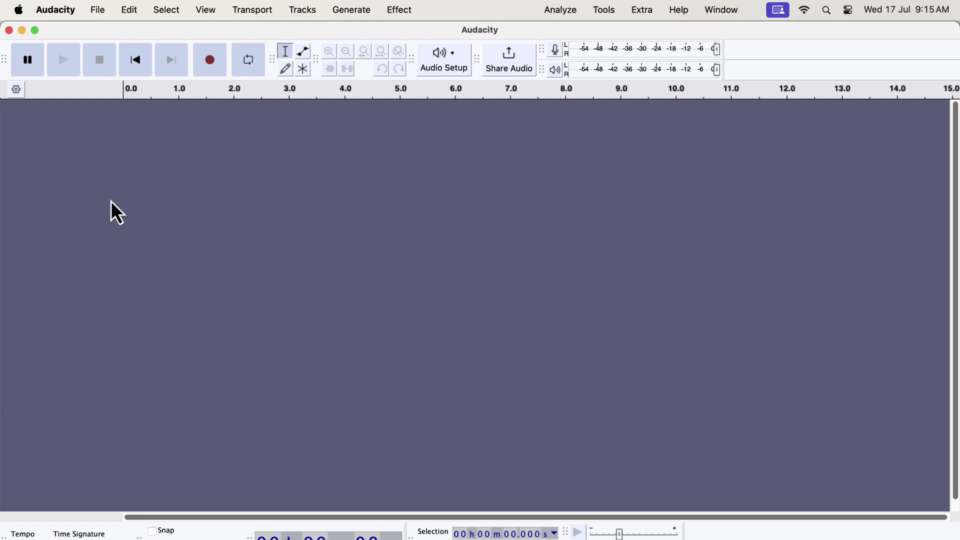
- Apply the Dark interface theme, then record about 12 seconds of speech onto a new track
click(66, 11)
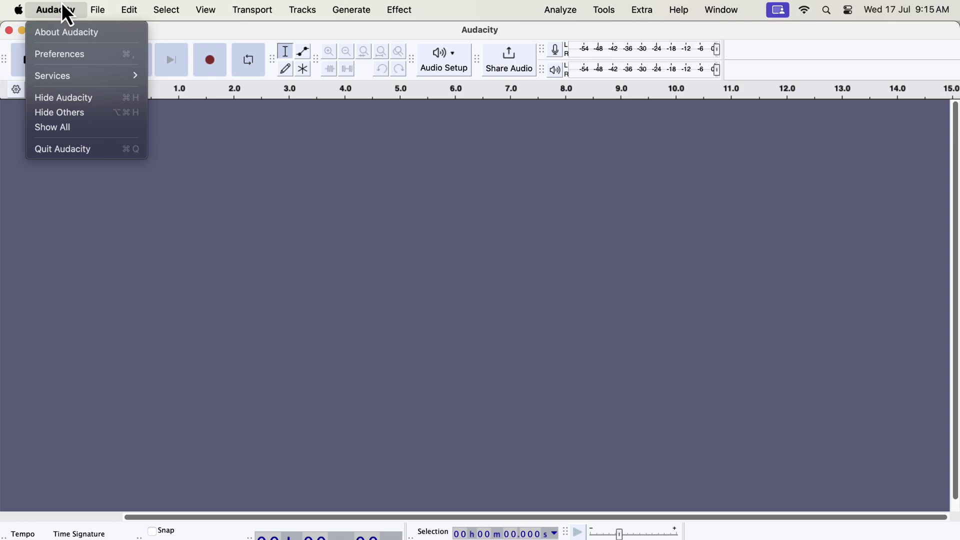
click(60, 55)
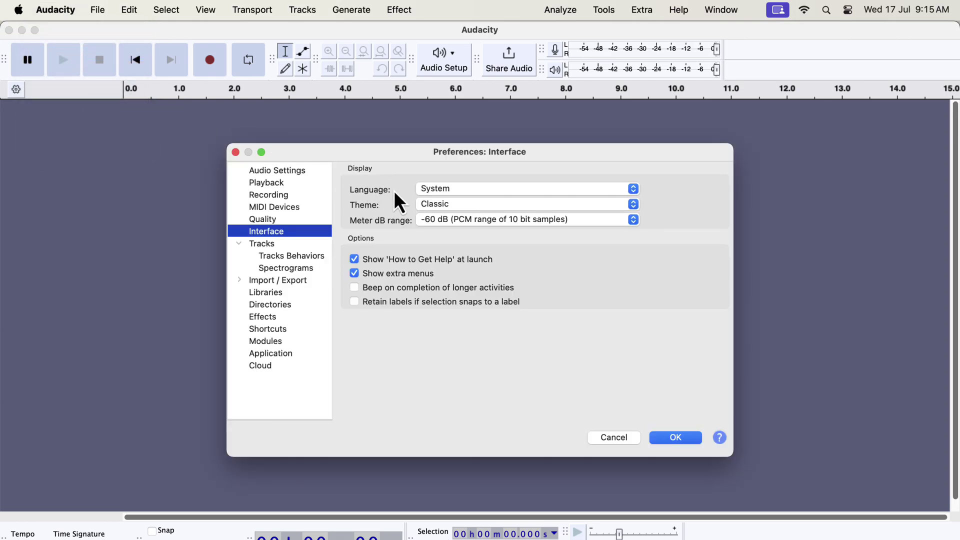
click(435, 204)
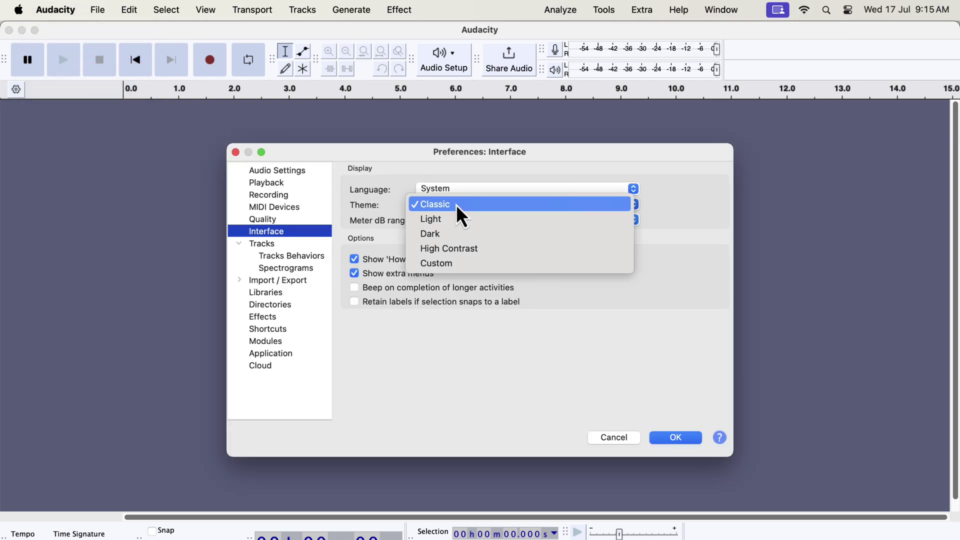
click(449, 234)
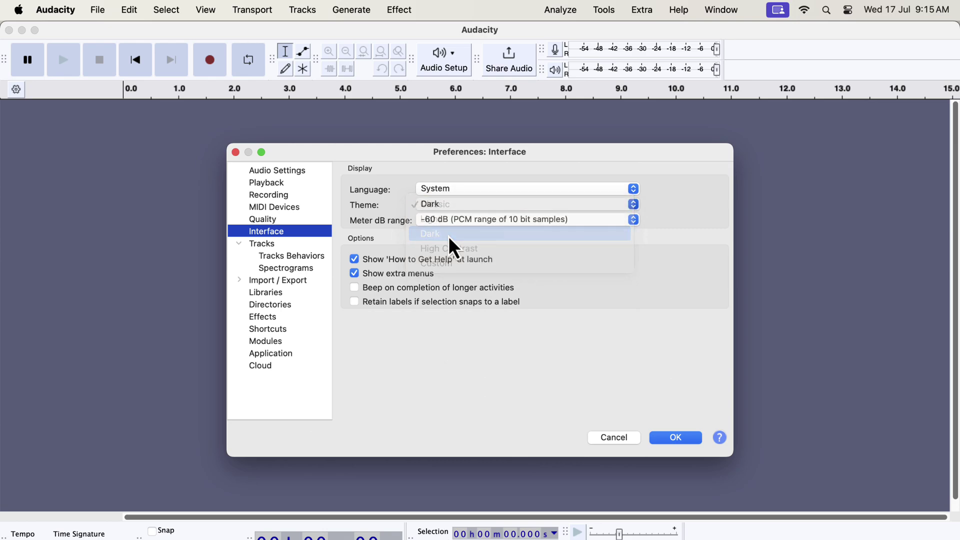
click(682, 438)
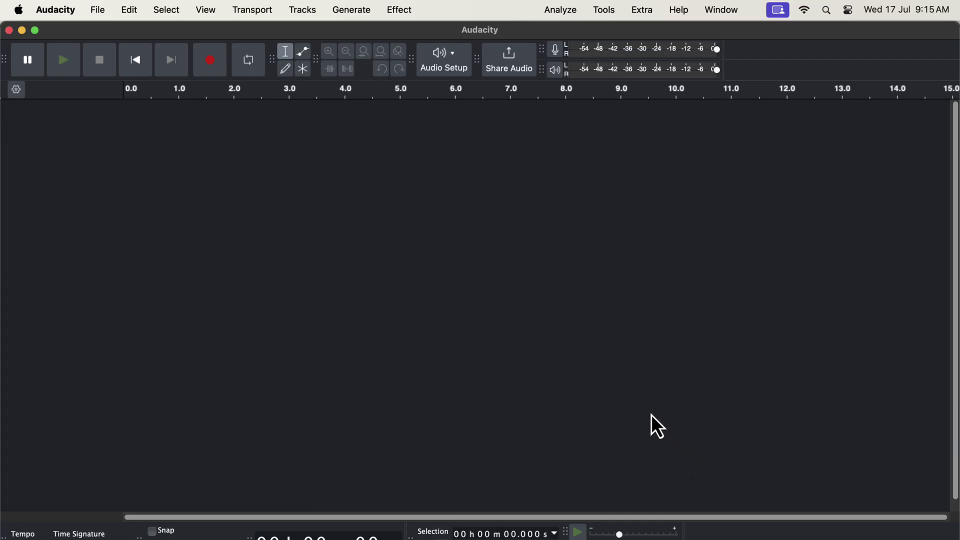
click(212, 65)
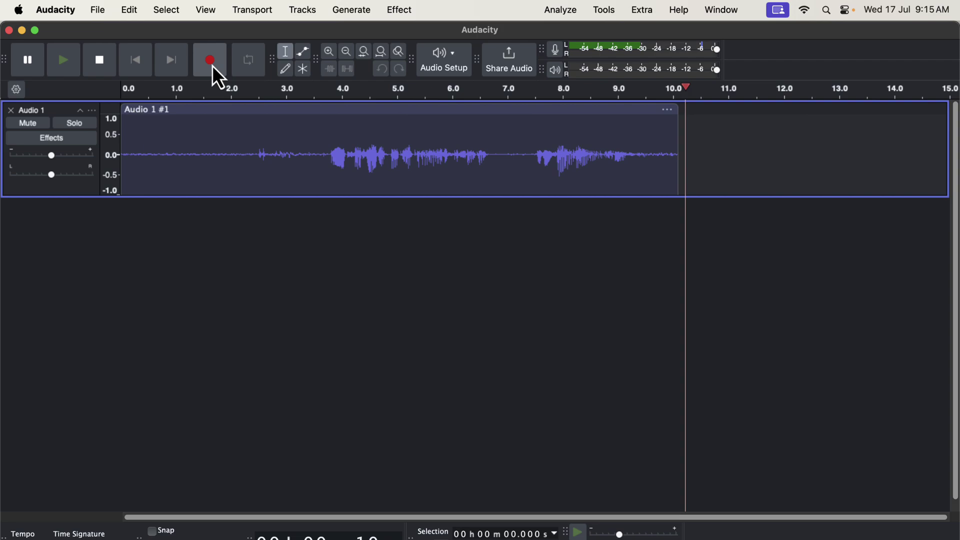
click(100, 61)
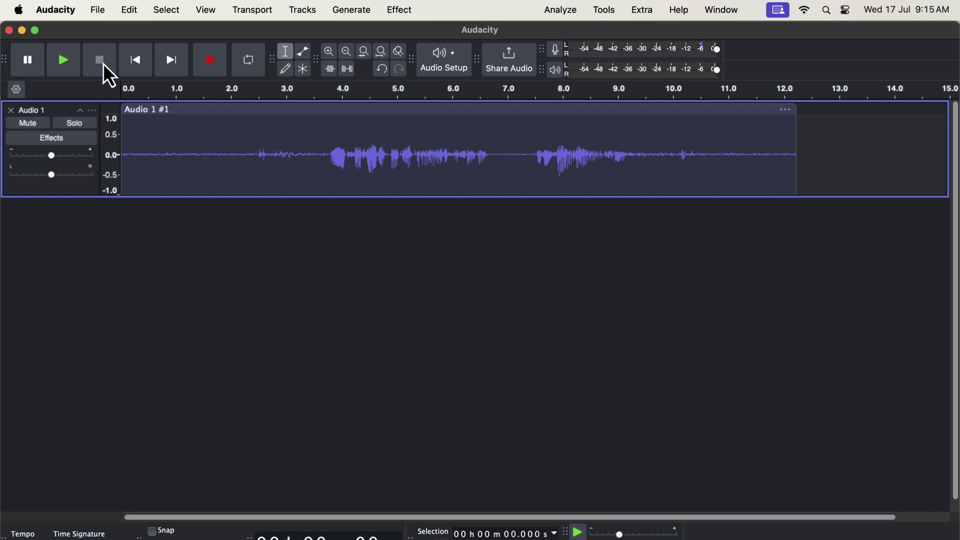
- Set the Interface theme in Preferences back to Light and apply it
click(56, 10)
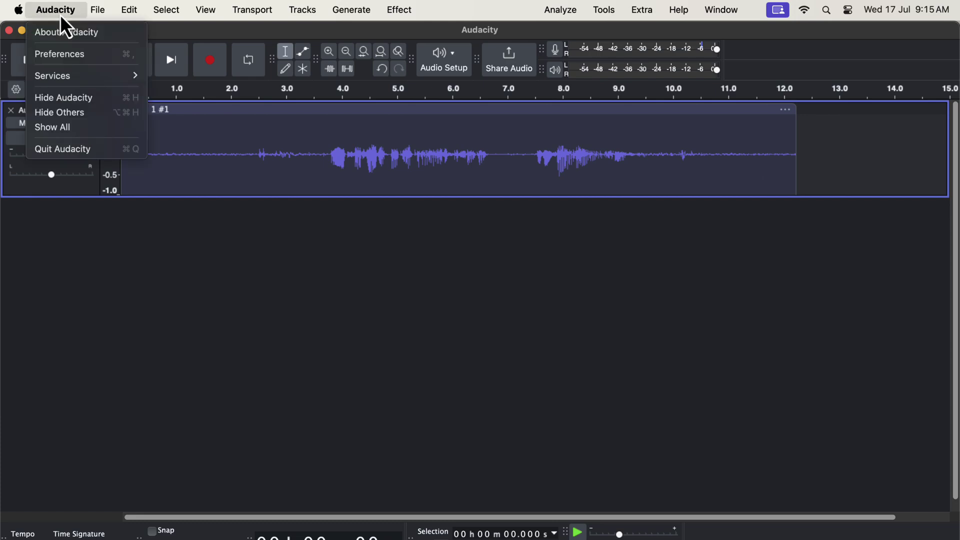
click(59, 55)
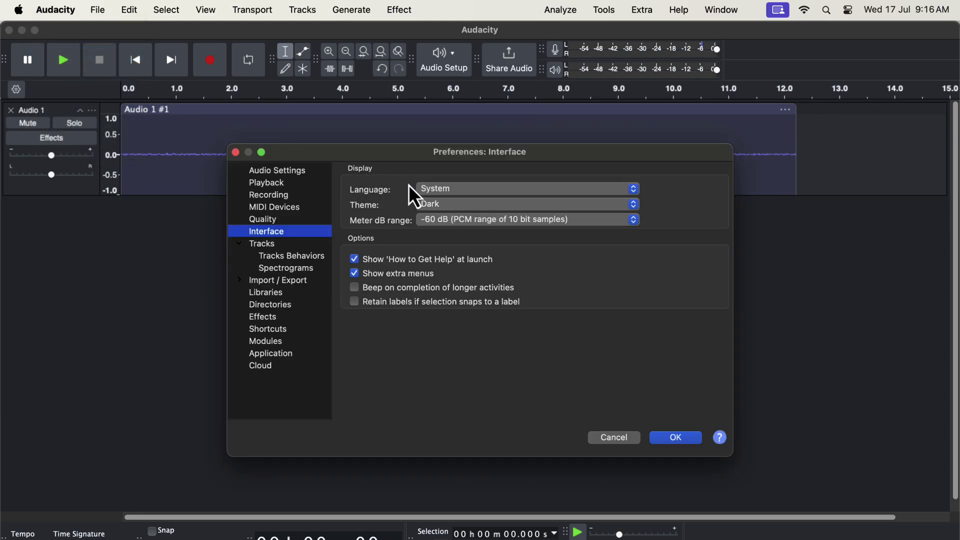
click(426, 203)
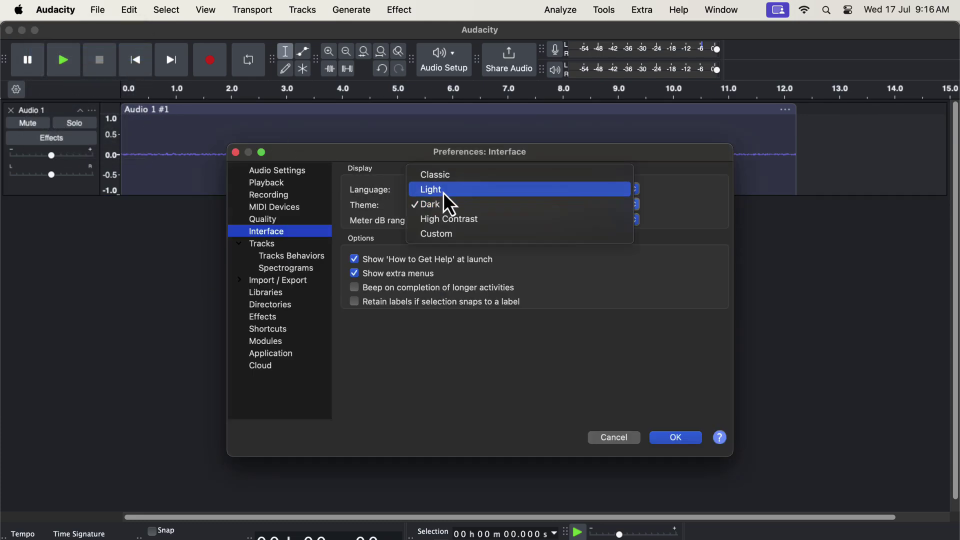
click(443, 192)
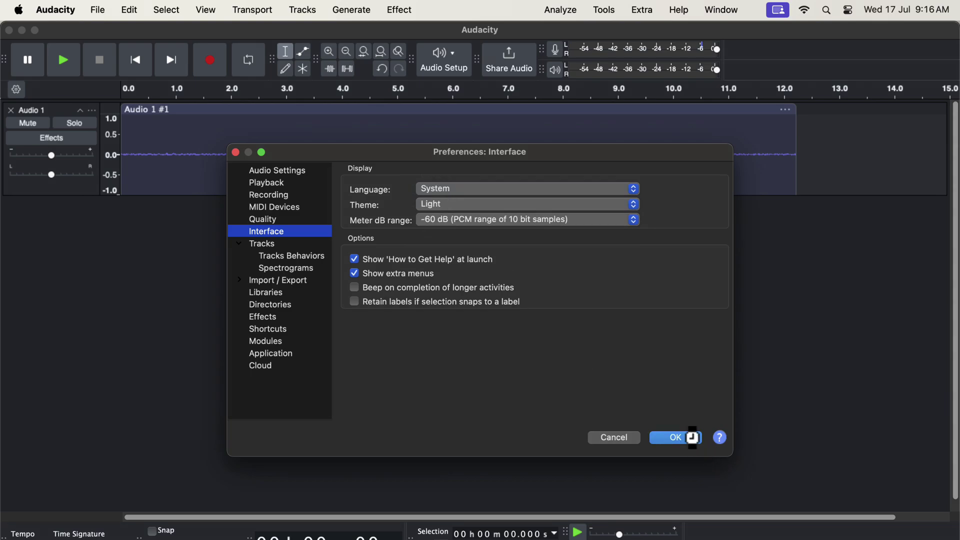
click(676, 436)
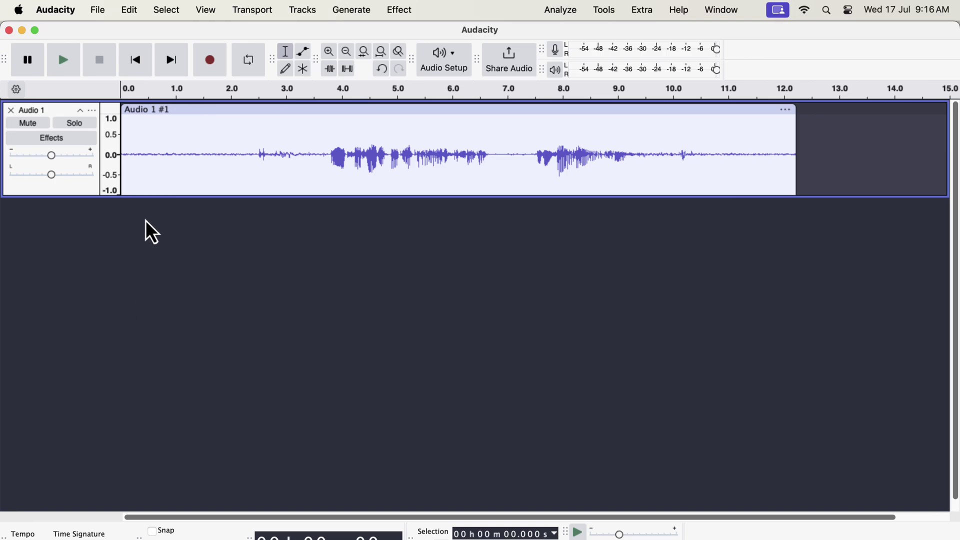
click(152, 177)
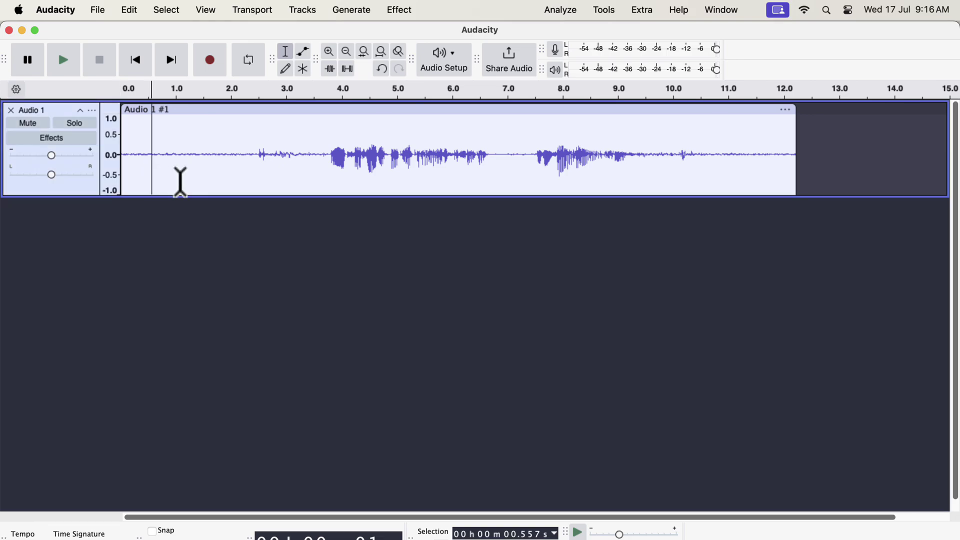
double_click(240, 159)
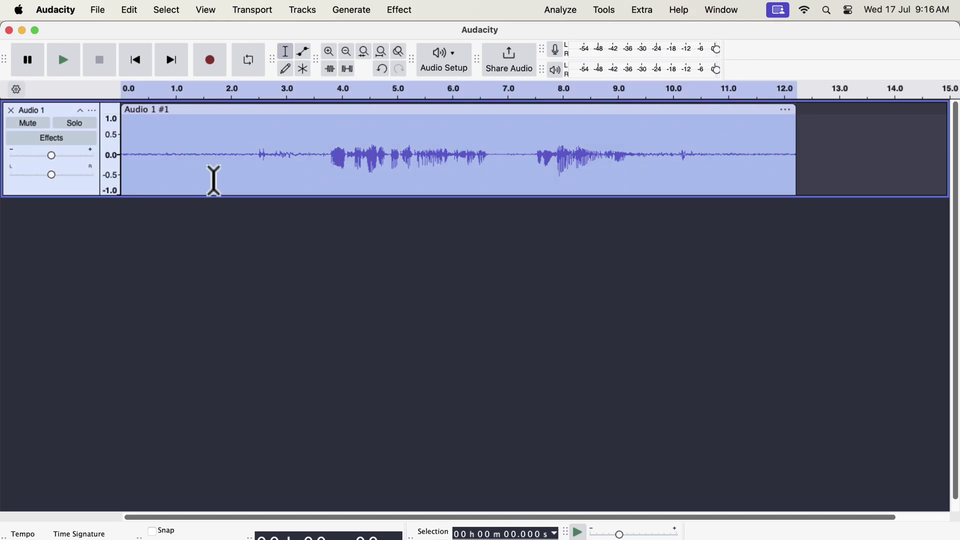
click(143, 249)
double_click(238, 147)
click(141, 227)
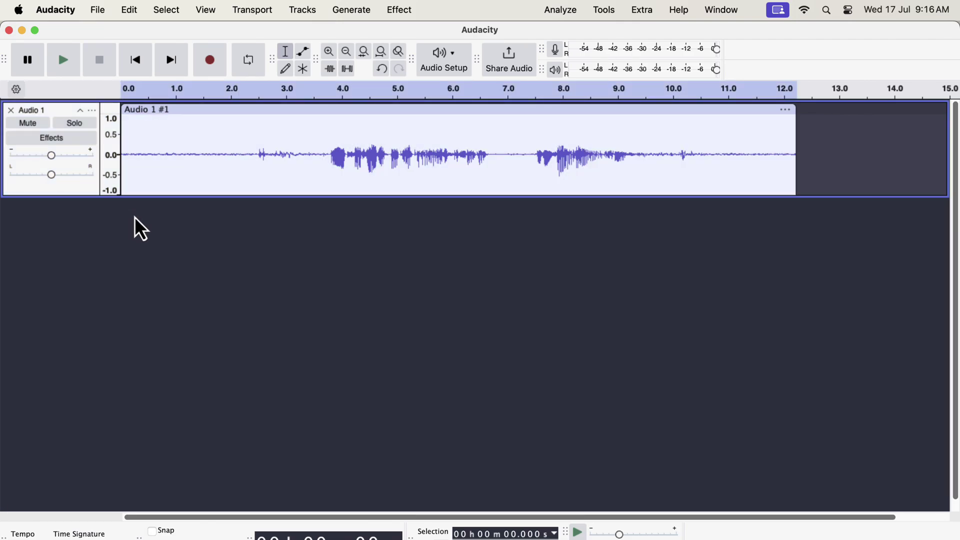
double_click(206, 155)
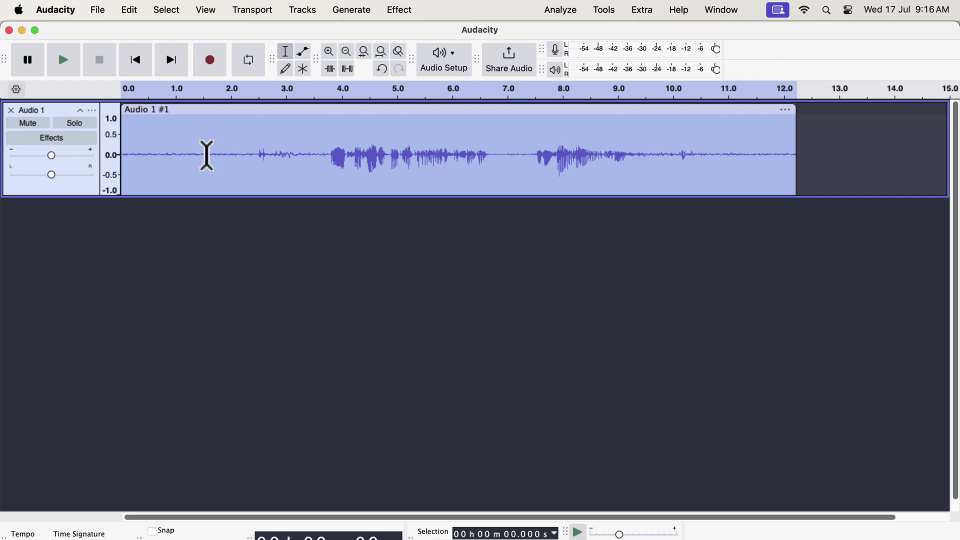
click(135, 240)
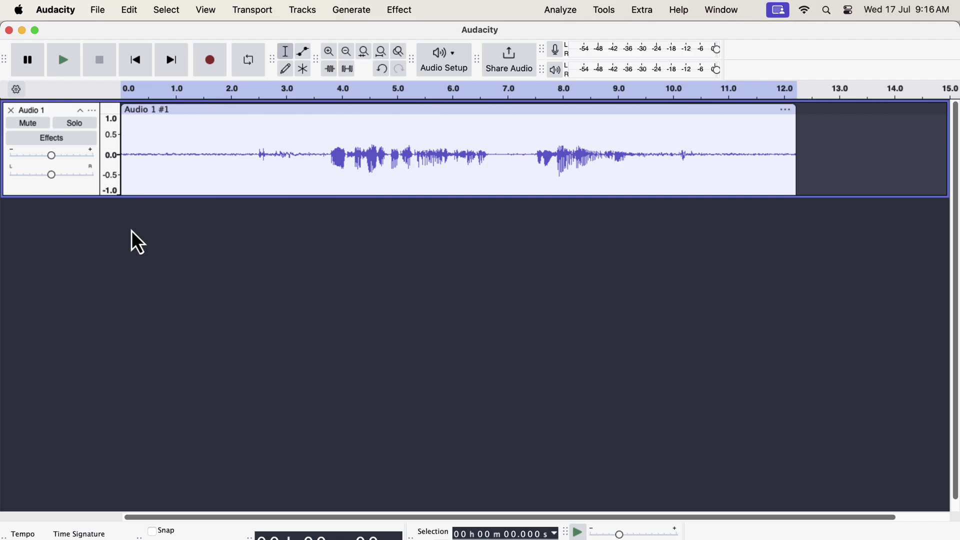
- Add a Compressor from Audio 1's Realtime Effects panel
click(61, 139)
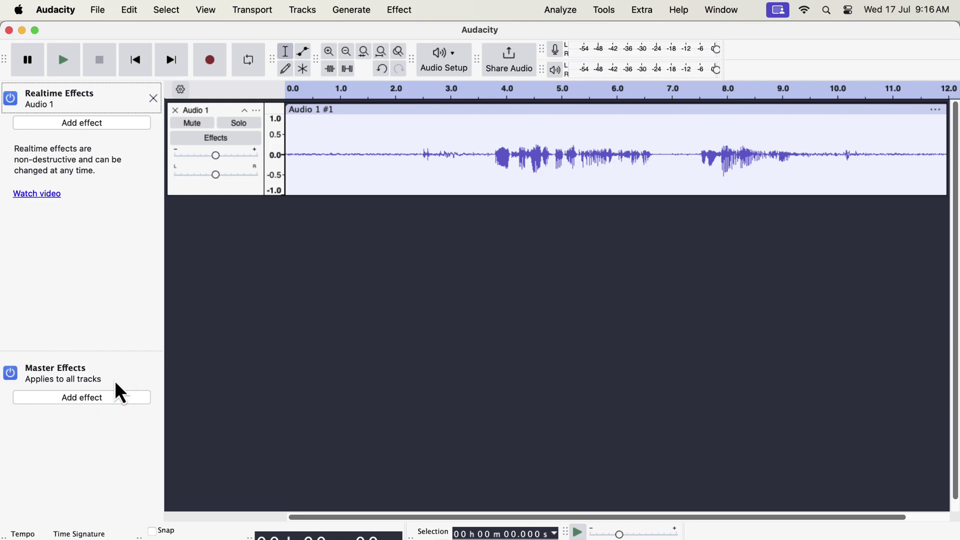
click(83, 122)
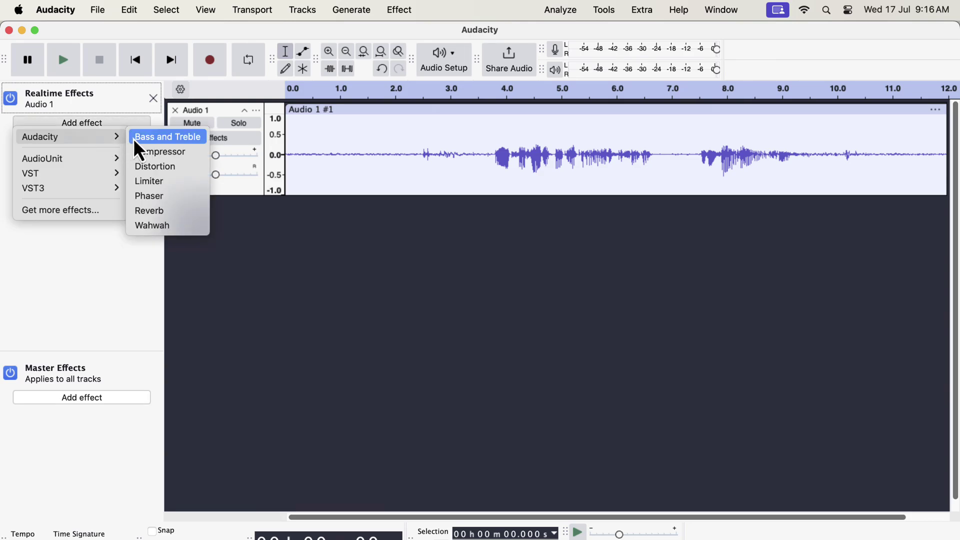
mouse_move(68, 136)
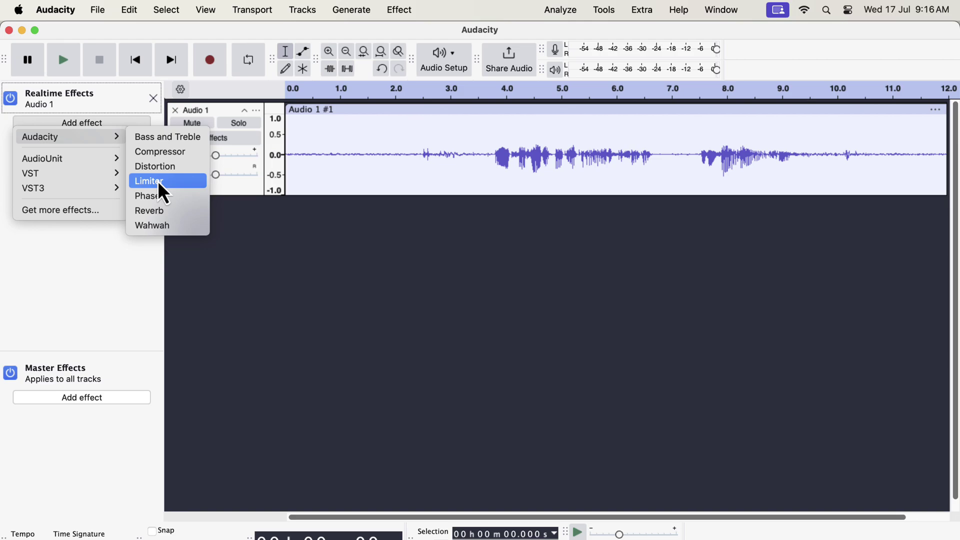
click(169, 152)
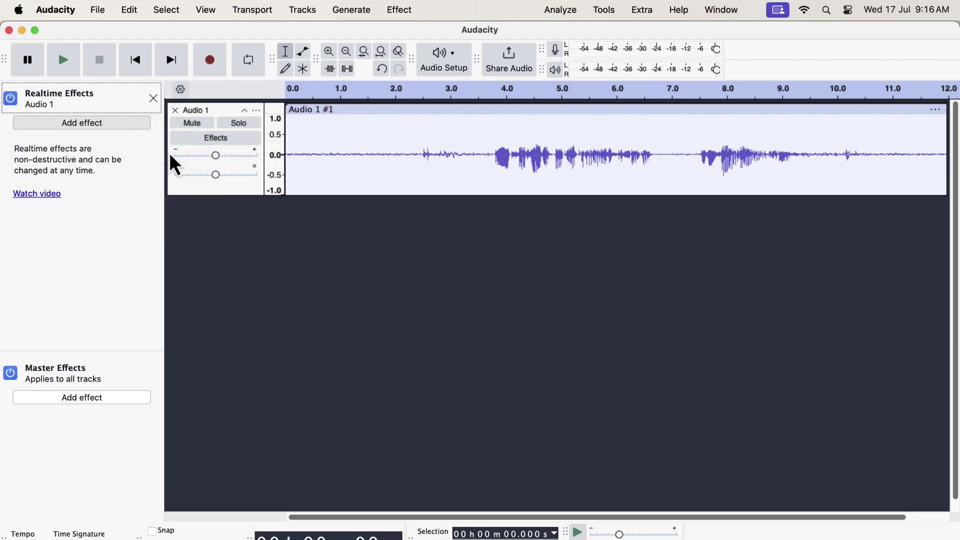
- Open the settings dialog of Audio 1's realtime Compressor
click(85, 130)
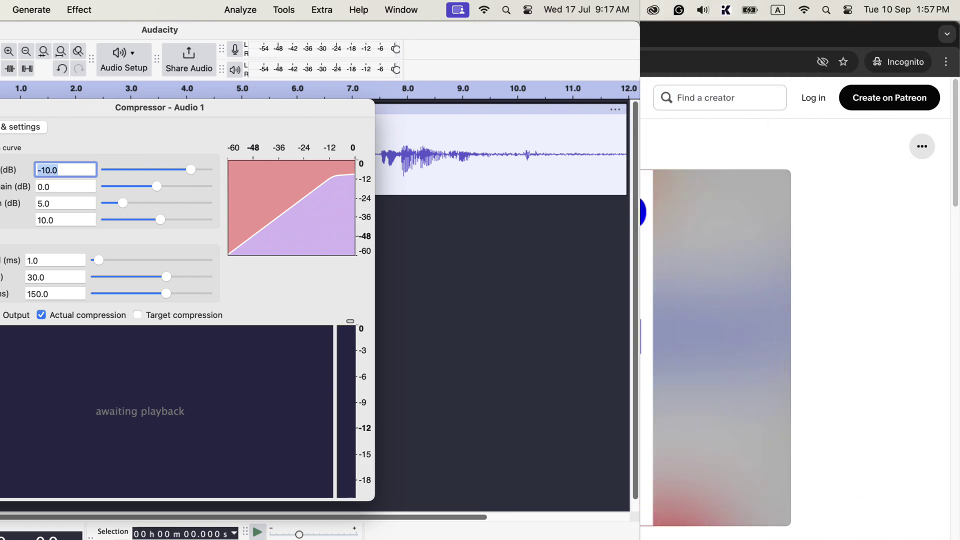
scroll(103, 338, down, 5)
scroll(103, 339, down, 1)
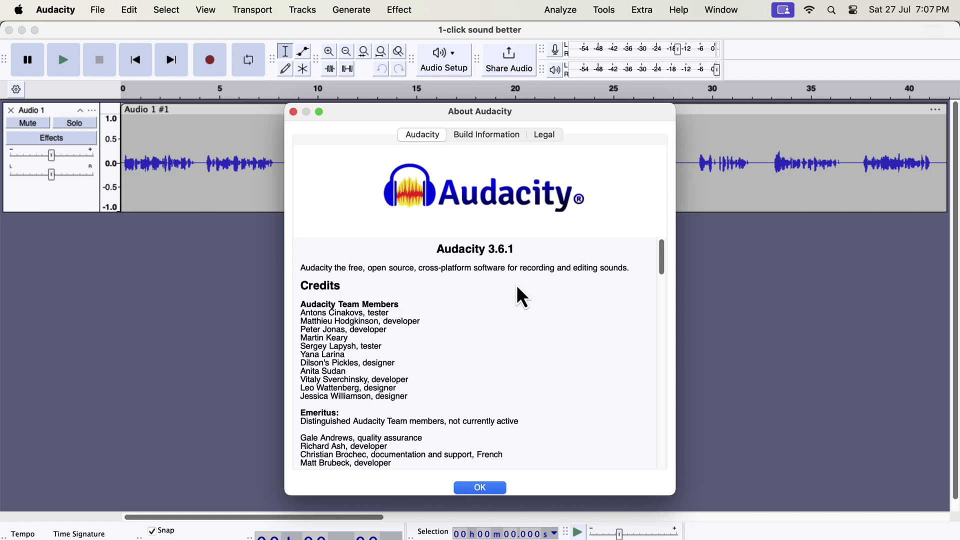
- Dismiss the About Audacity dialog showing the version 3.6.1 credits
click(481, 487)
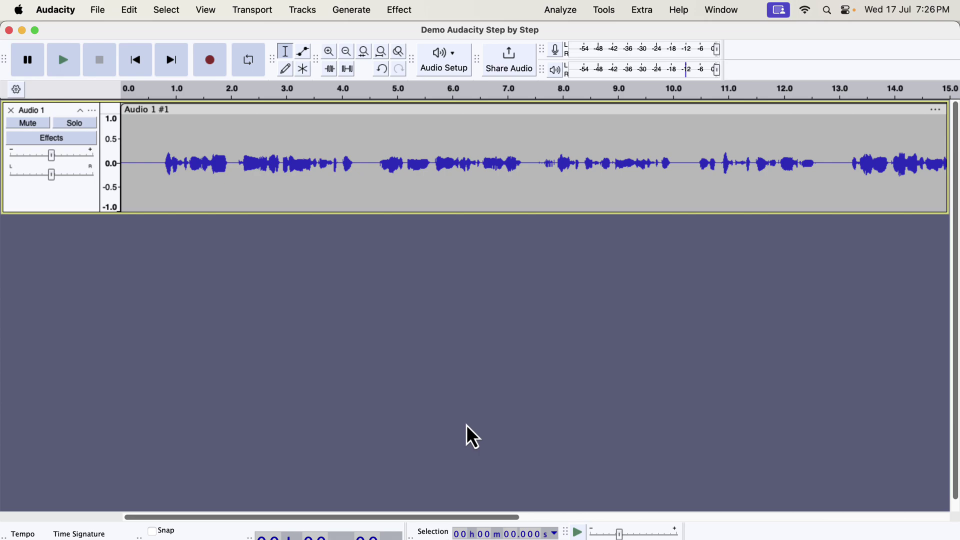
- Play the opening of Audio 1, stop playback, and select the whole track
click(149, 166)
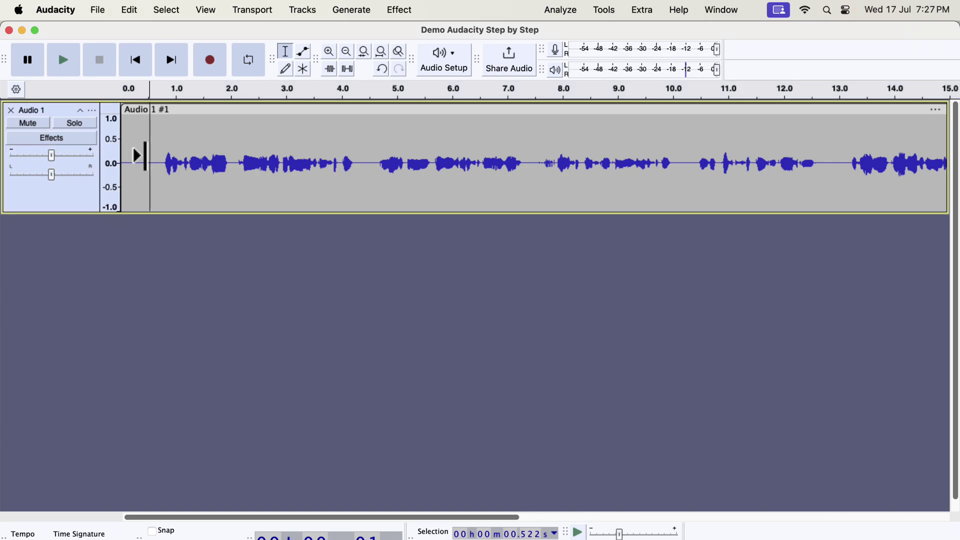
key(space)
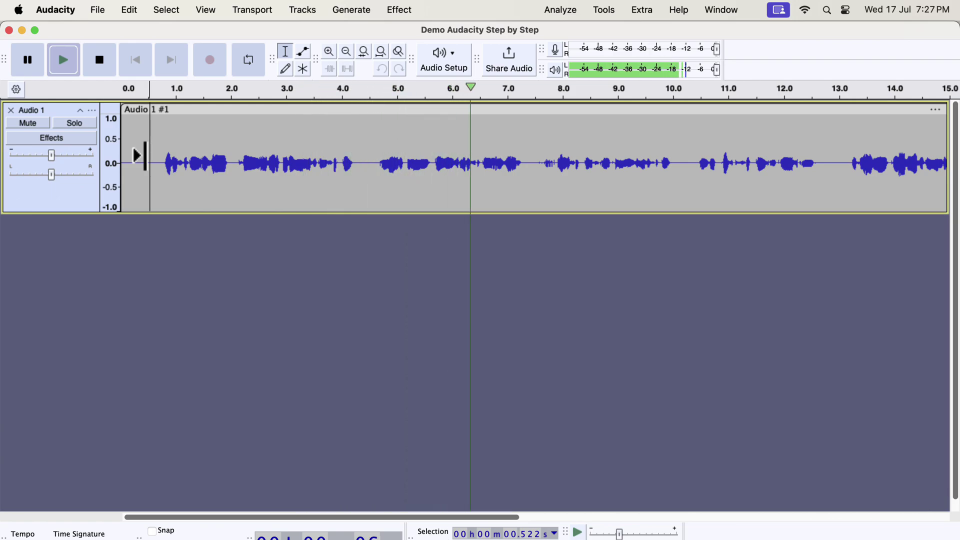
key(space)
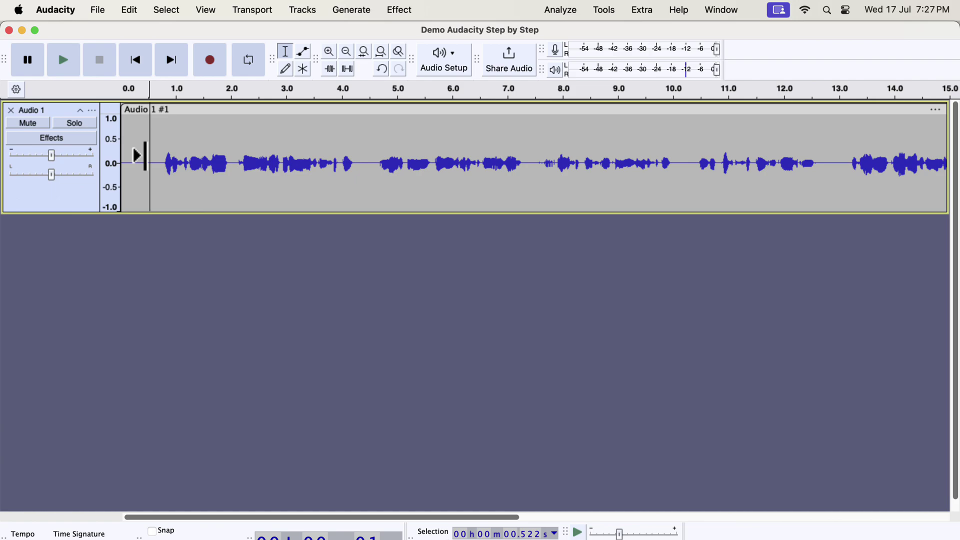
key(super+a)
click(128, 9)
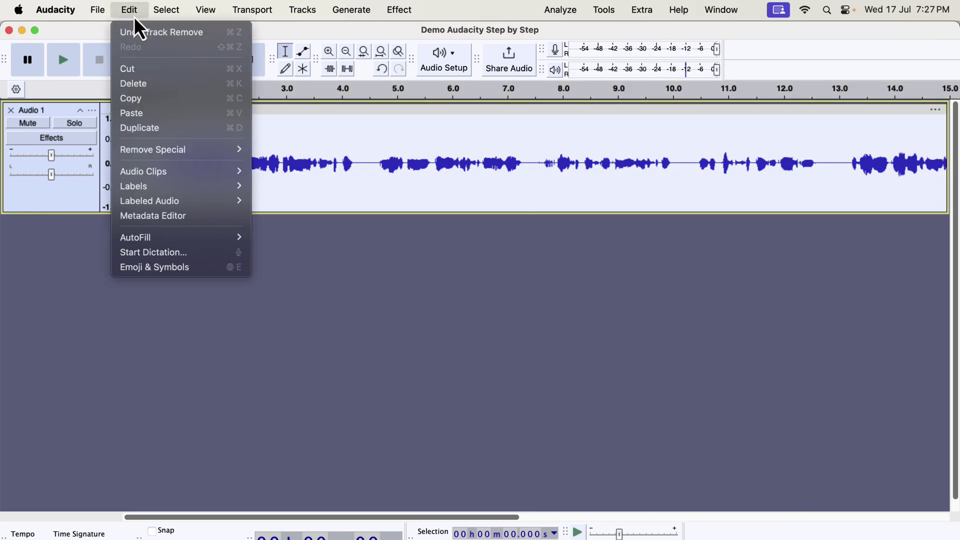
- Duplicate the Audio 1 track, select the new lower copy, and open Tools for macros
click(142, 127)
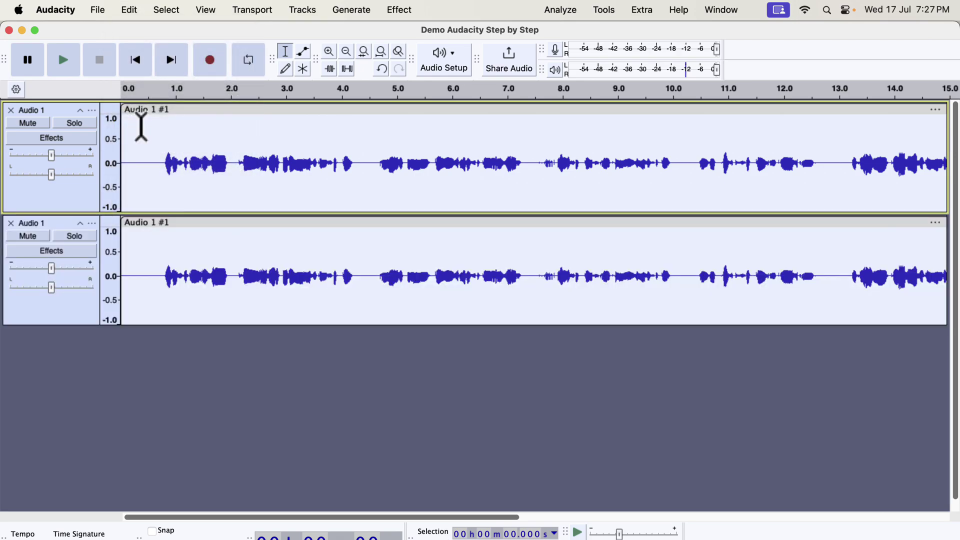
click(152, 280)
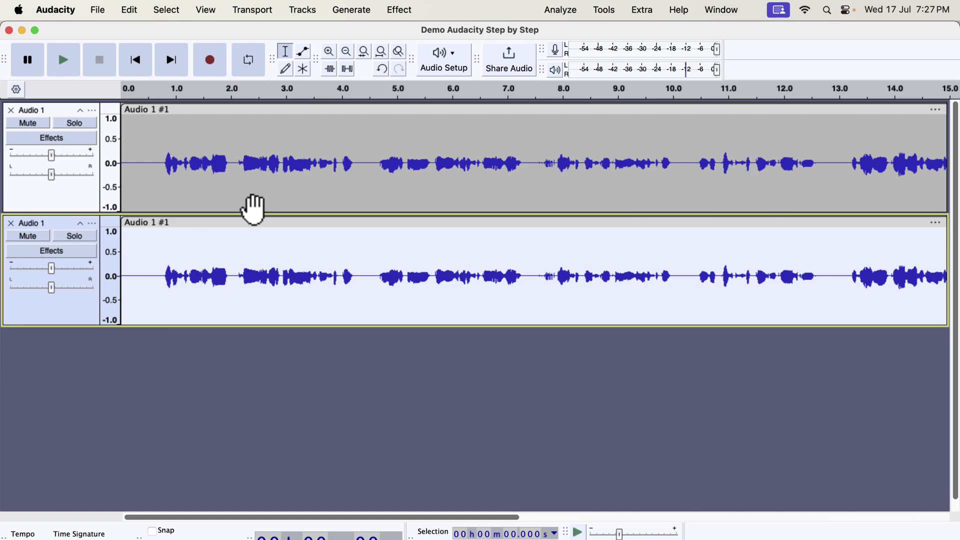
click(604, 10)
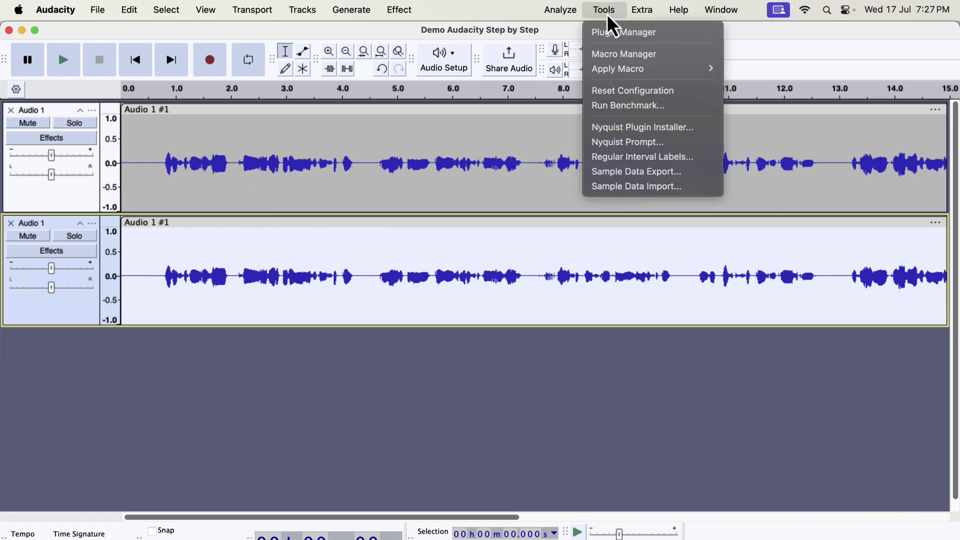
mouse_move(585, 75)
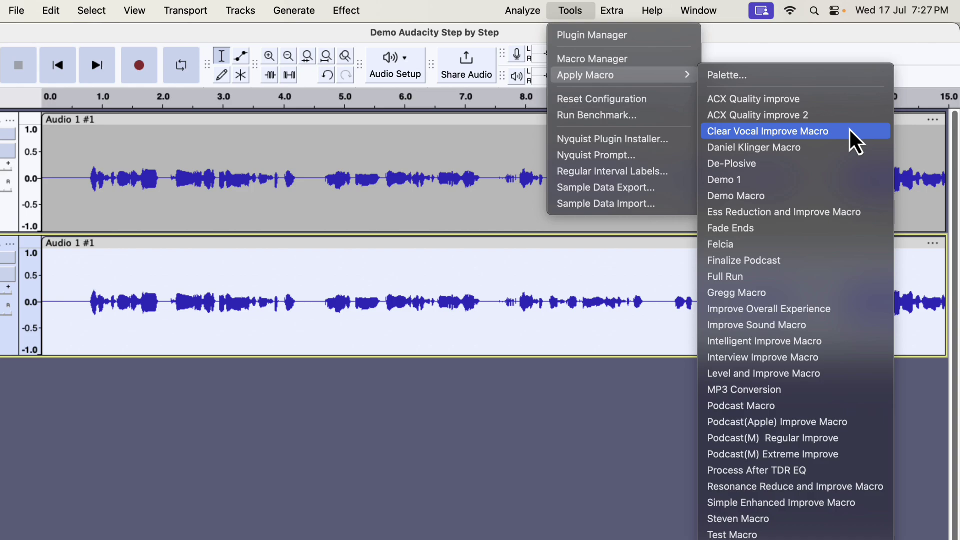
- Apply Clear Vocal Improve Macro to the copy, then play the soloed original from near the start
click(850, 129)
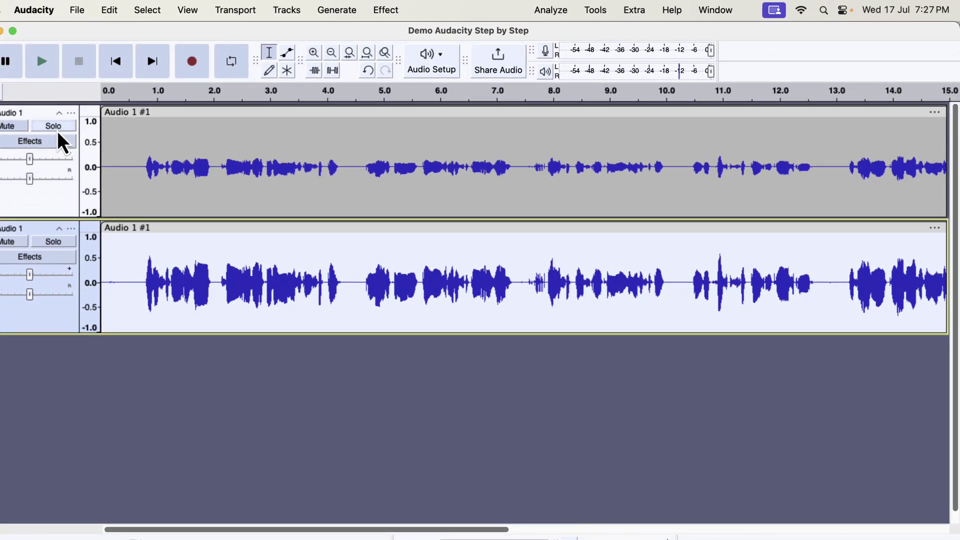
click(52, 126)
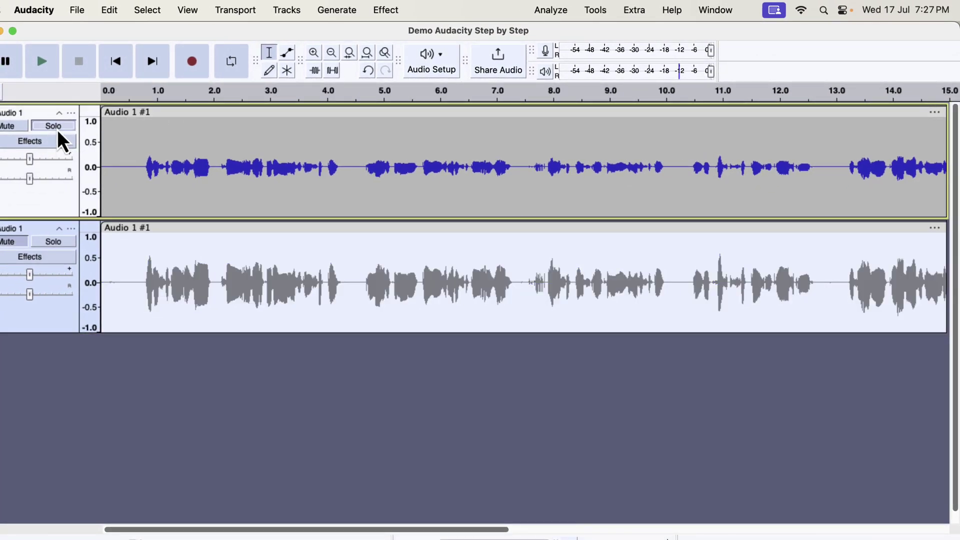
click(113, 187)
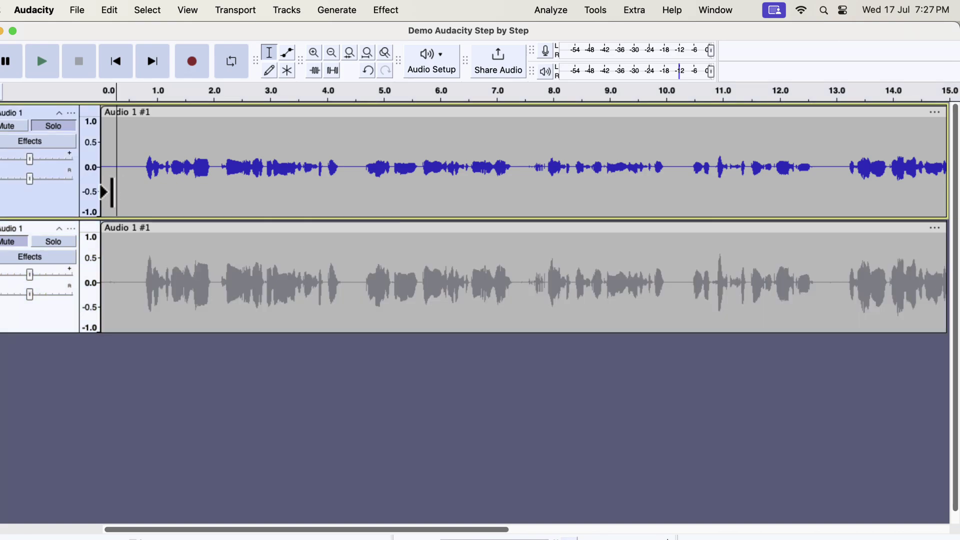
key(space)
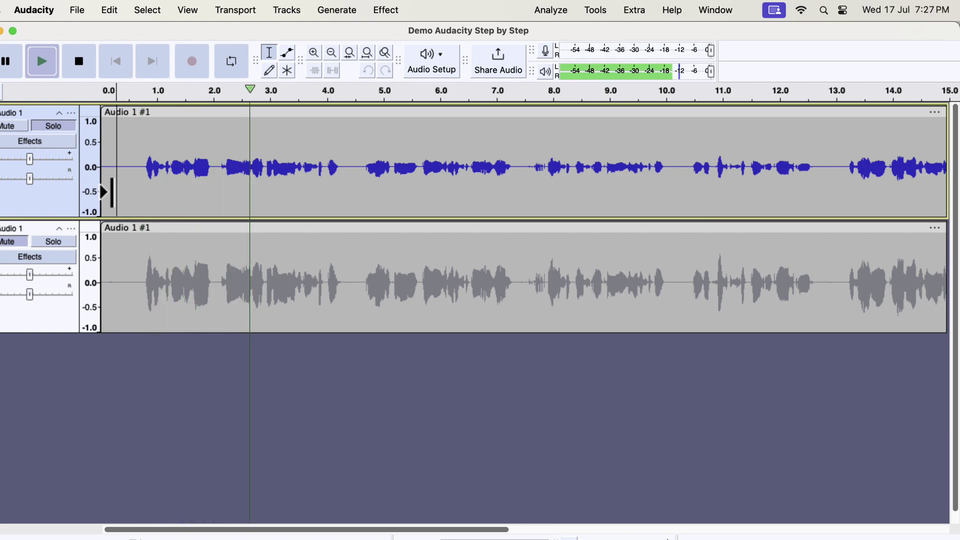
key(space)
- Compare the tracks by switching Solo between the improved copy and the original during playback
click(53, 241)
key(space)
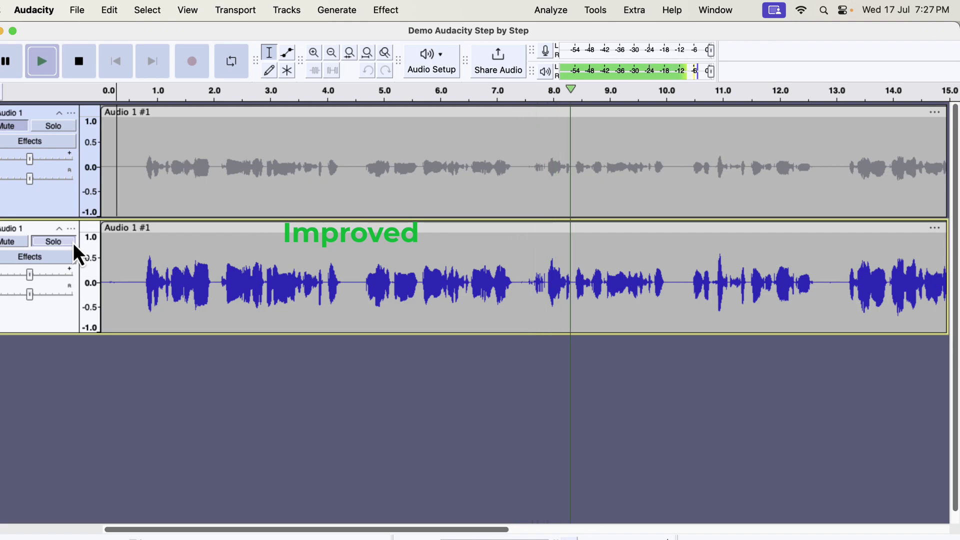
click(53, 126)
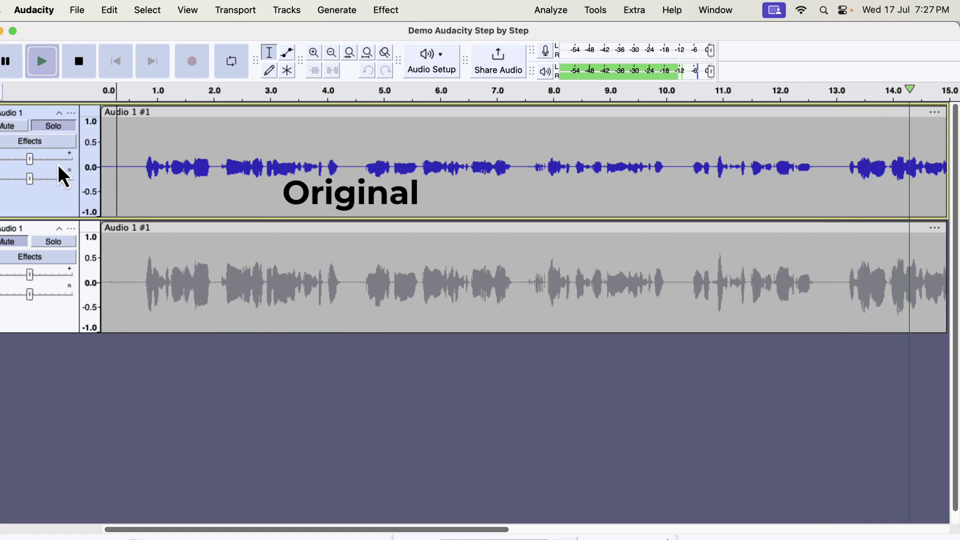
click(54, 242)
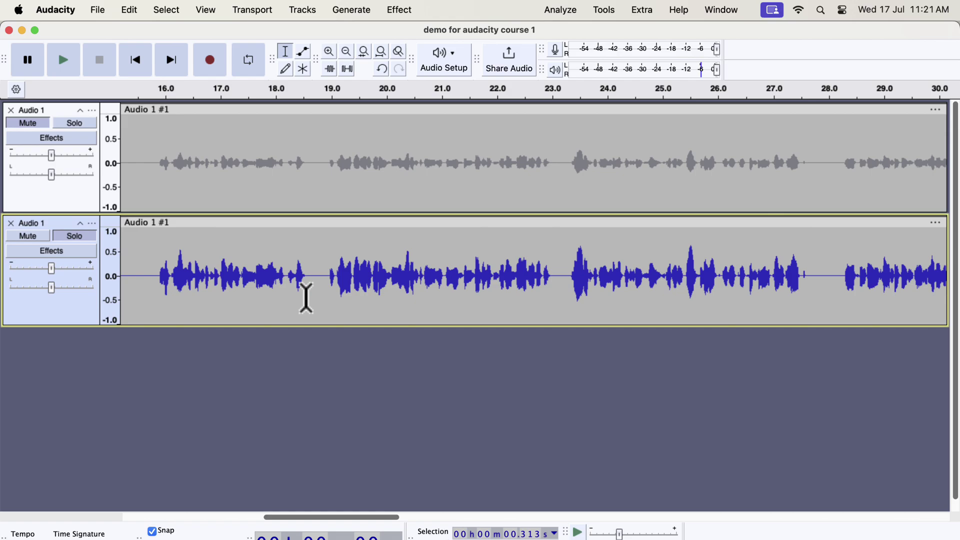
- In Macro Manager, import Clear Vocal Improve Macro.txt from Macros and EQs > Macros, replacing the old one
click(604, 10)
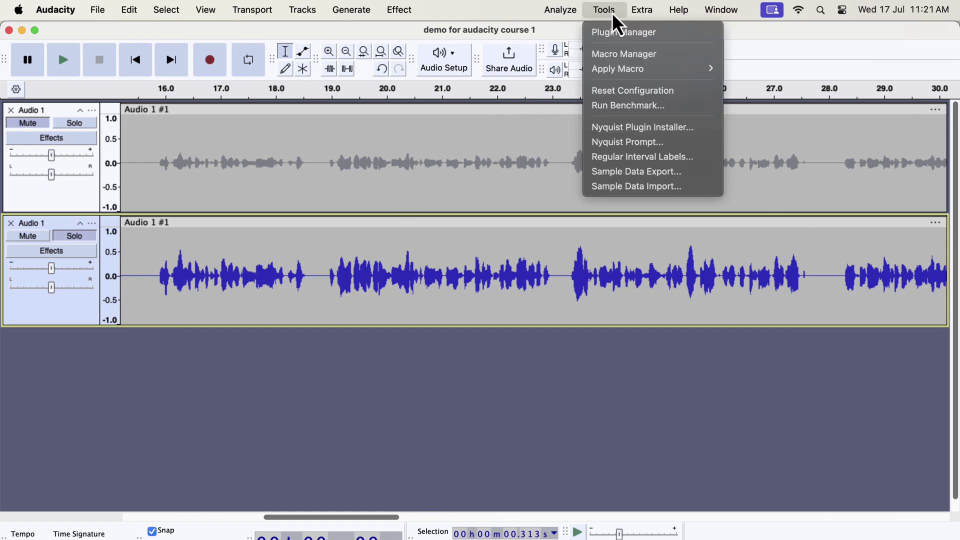
click(623, 54)
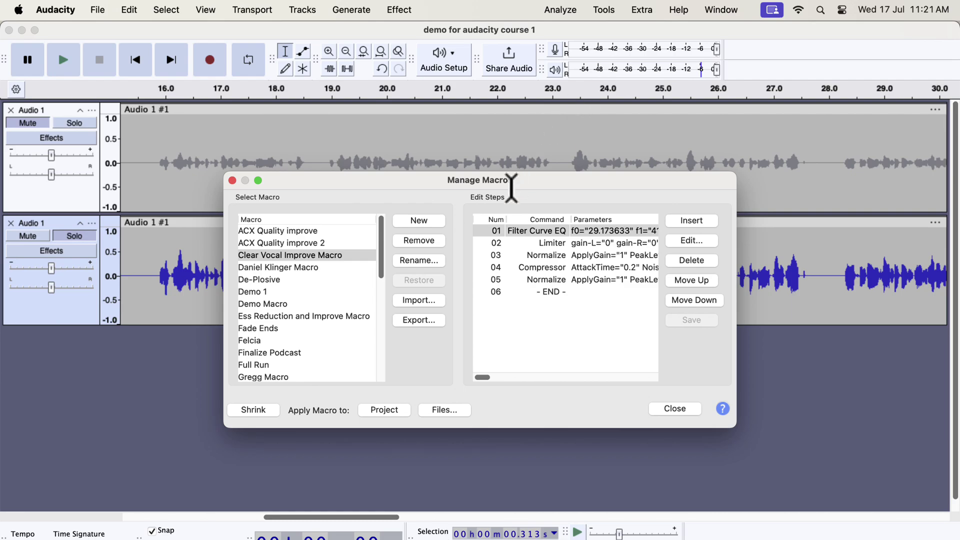
click(425, 301)
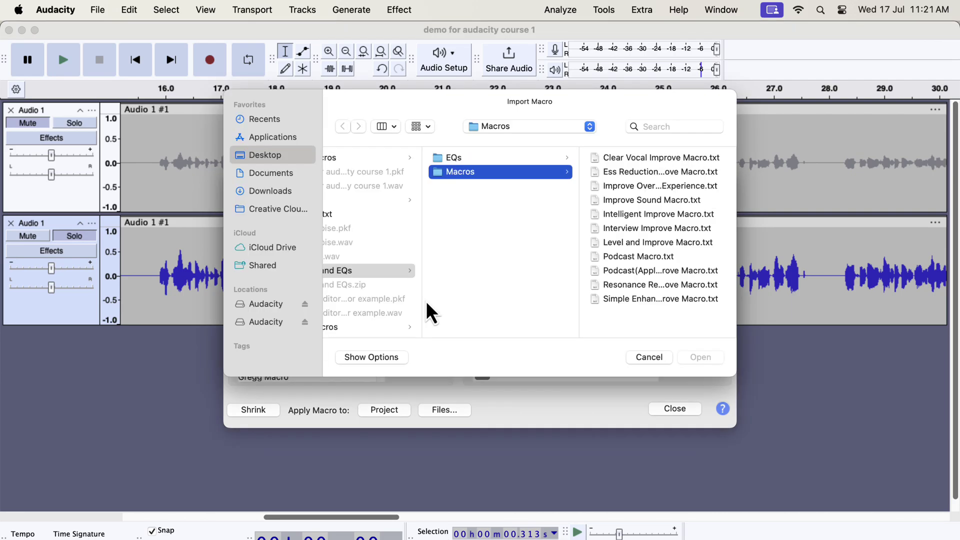
scroll(414, 290, left, 4)
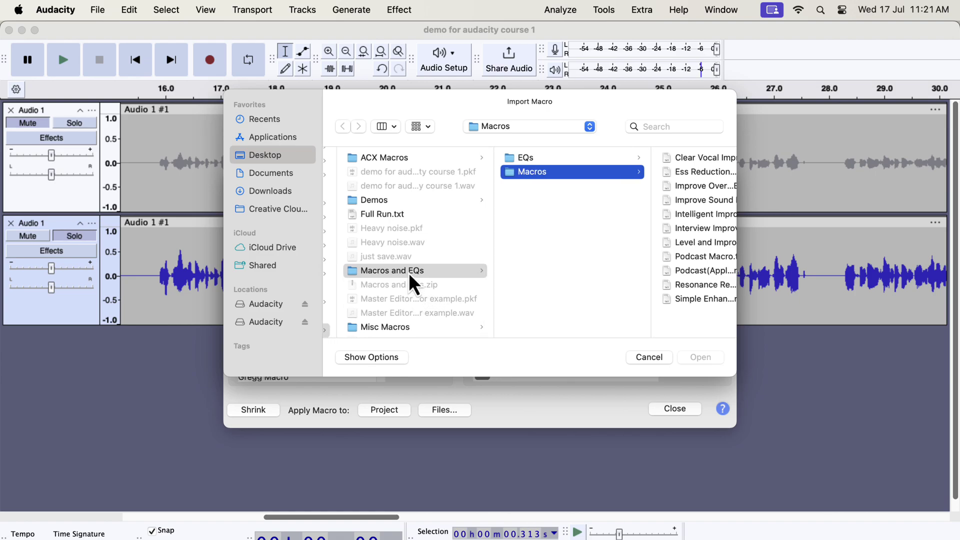
click(409, 272)
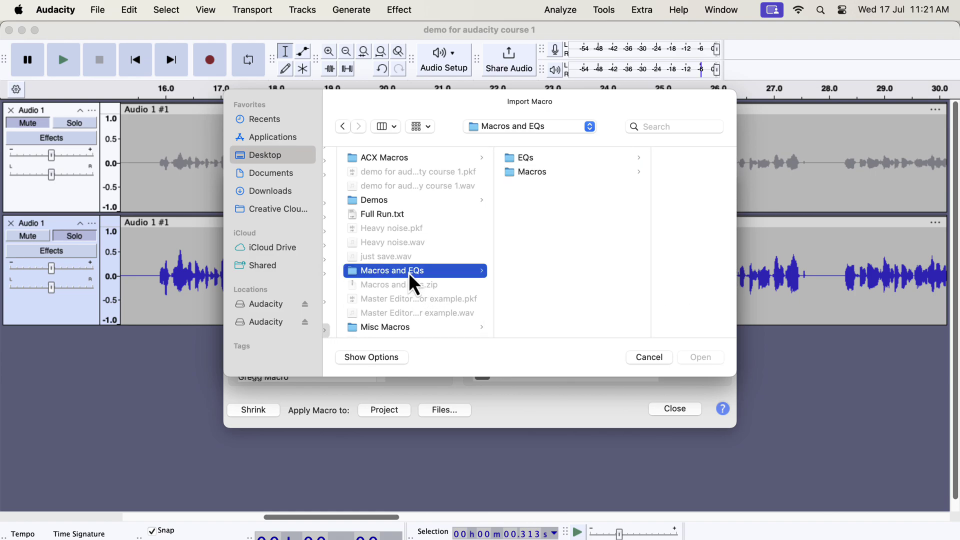
click(532, 172)
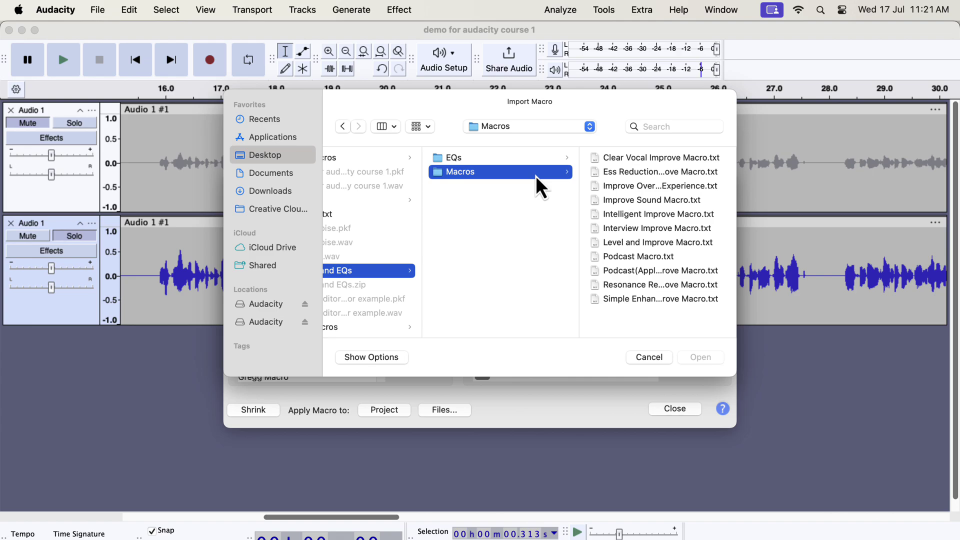
click(625, 158)
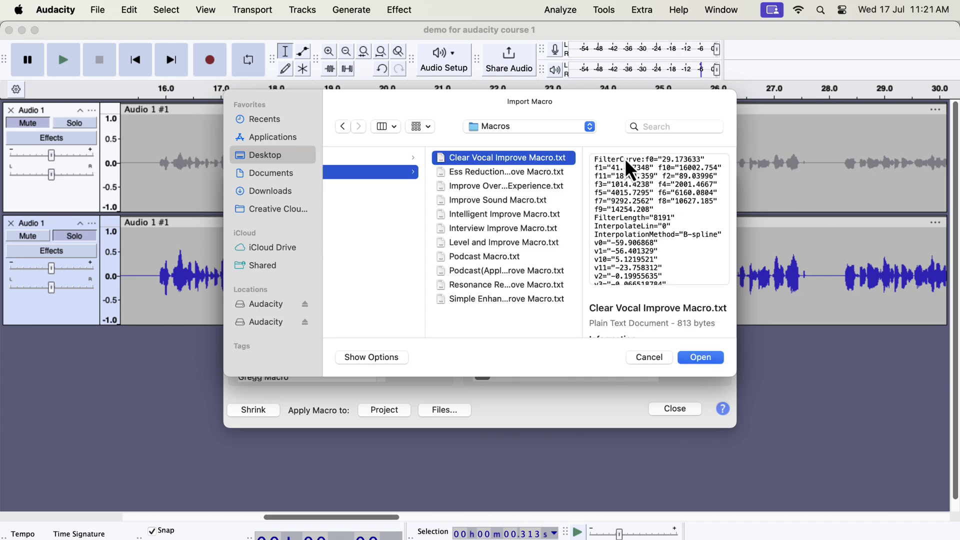
click(699, 357)
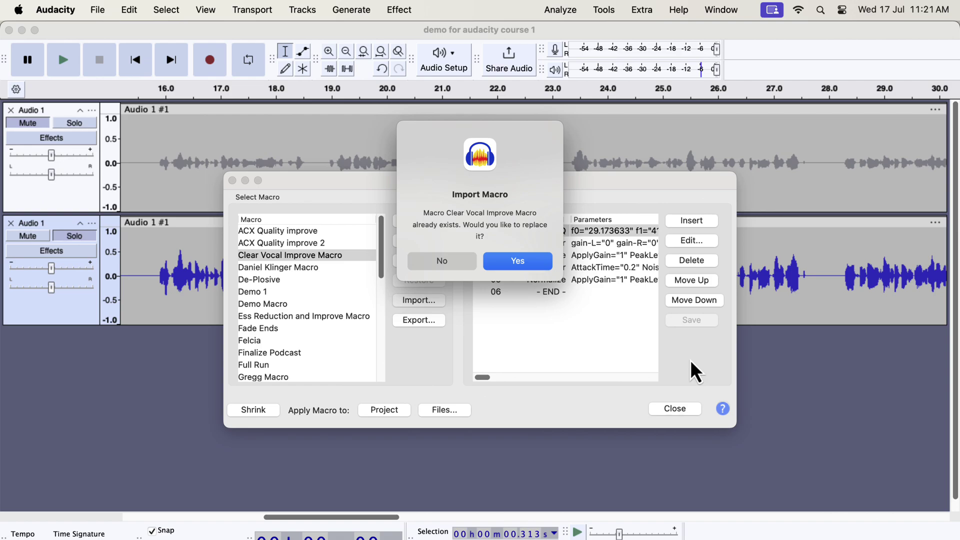
click(503, 260)
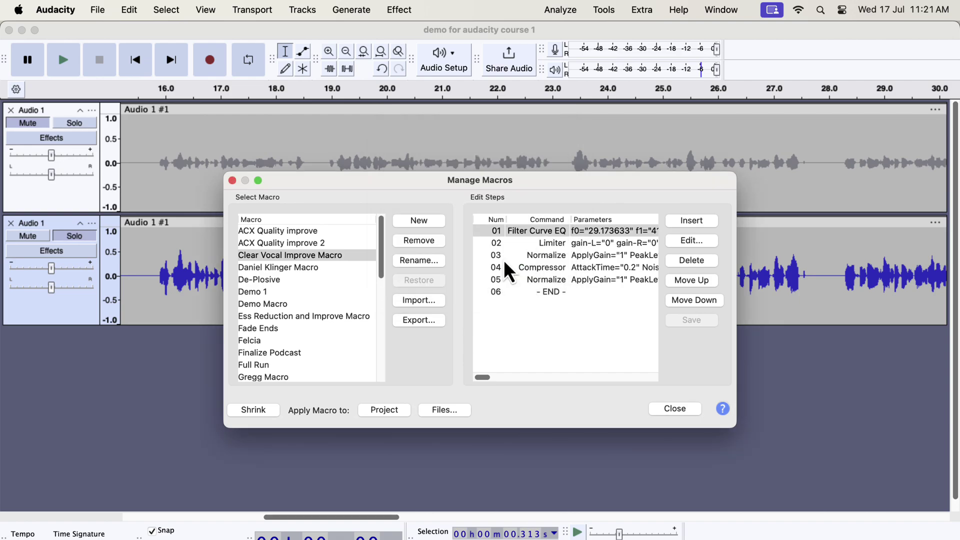
click(345, 256)
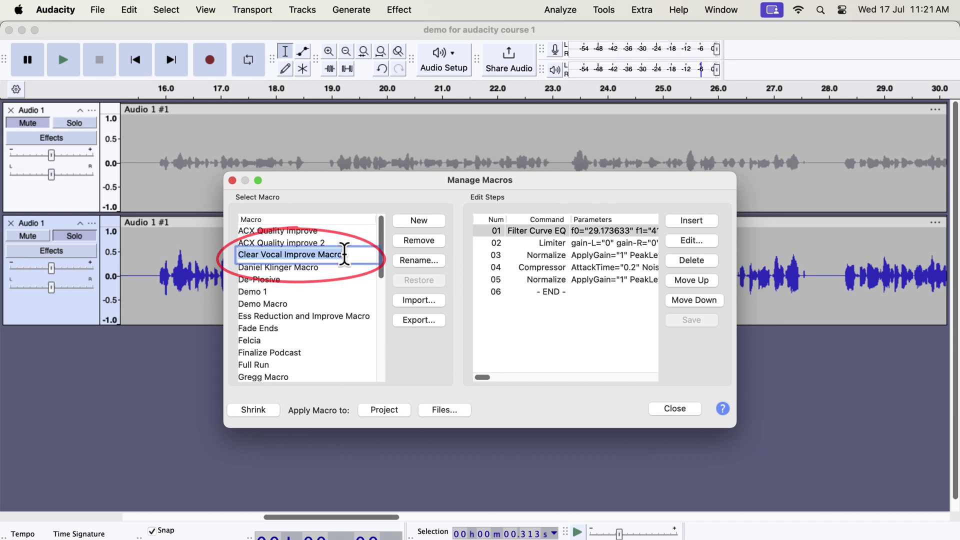
- Import the Ess Reduction and Improve macro file as well, replacing the existing version
click(419, 300)
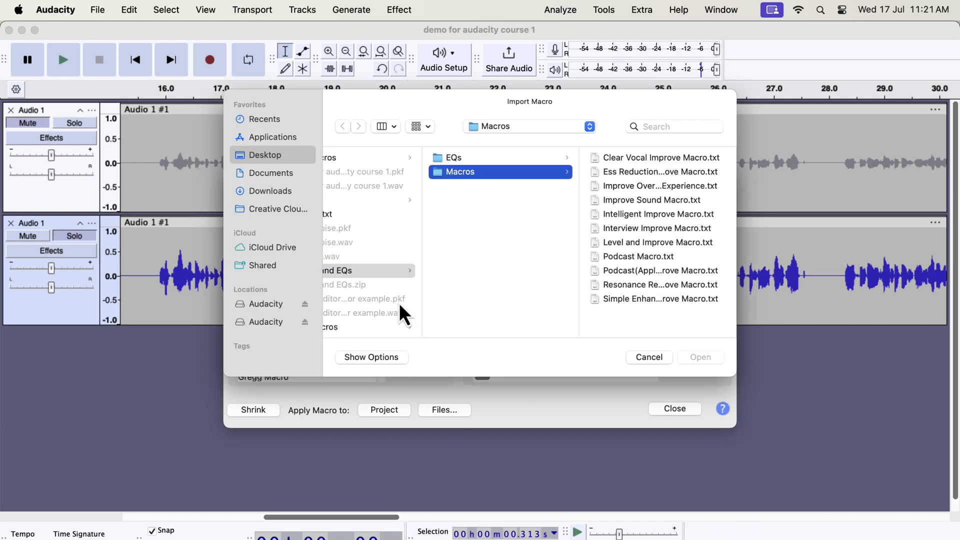
click(665, 173)
click(704, 357)
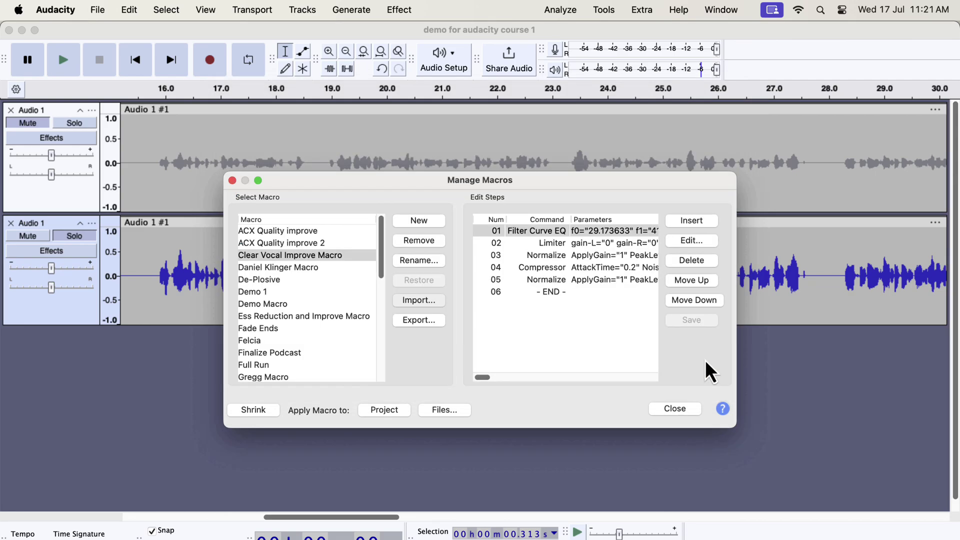
click(523, 260)
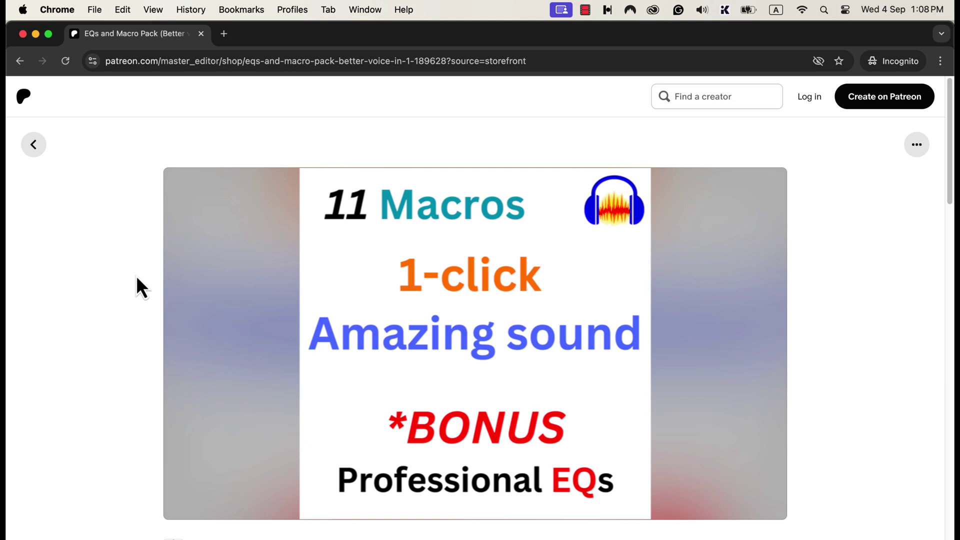
scroll(136, 275, down, 10)
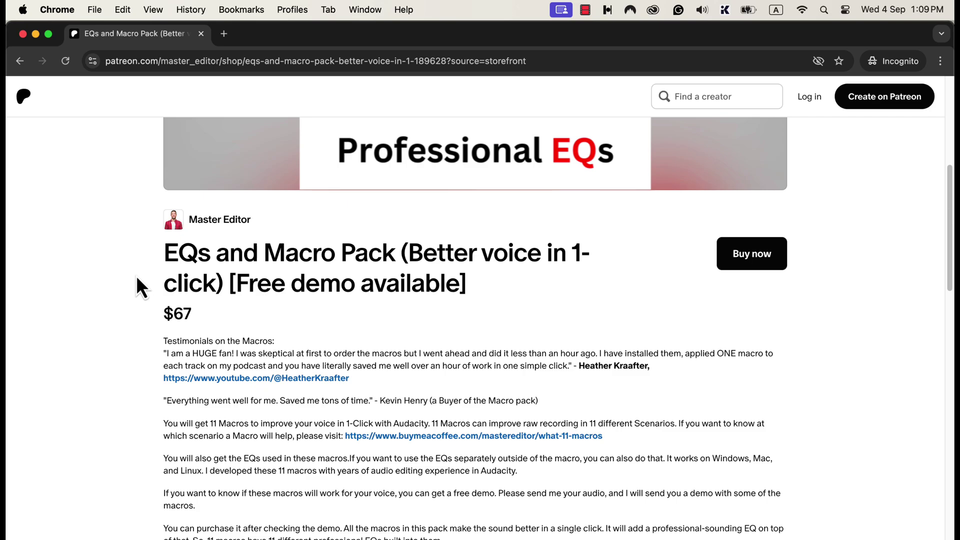
scroll(136, 276, down, 10)
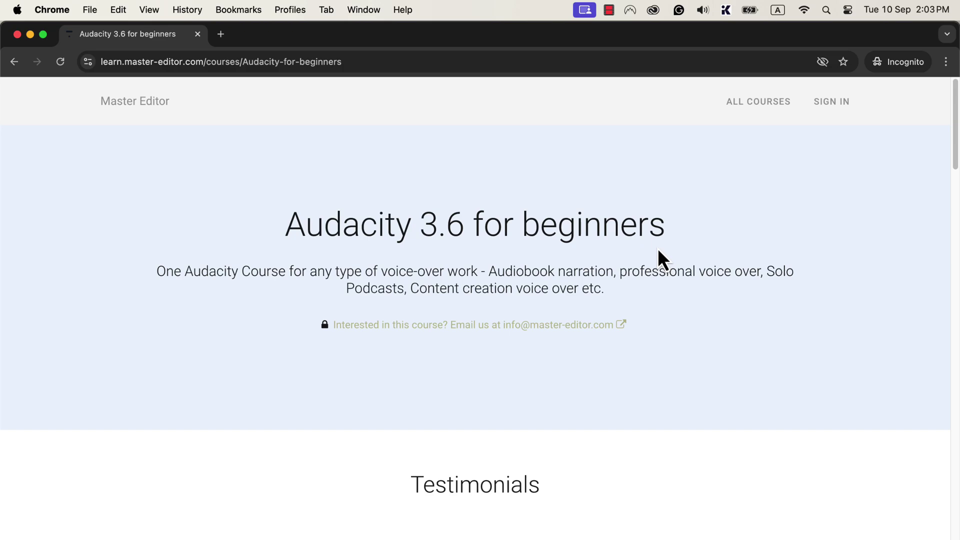
scroll(657, 260, down, 2)
scroll(657, 259, down, 1)
scroll(658, 260, down, 4)
scroll(658, 259, down, 3)
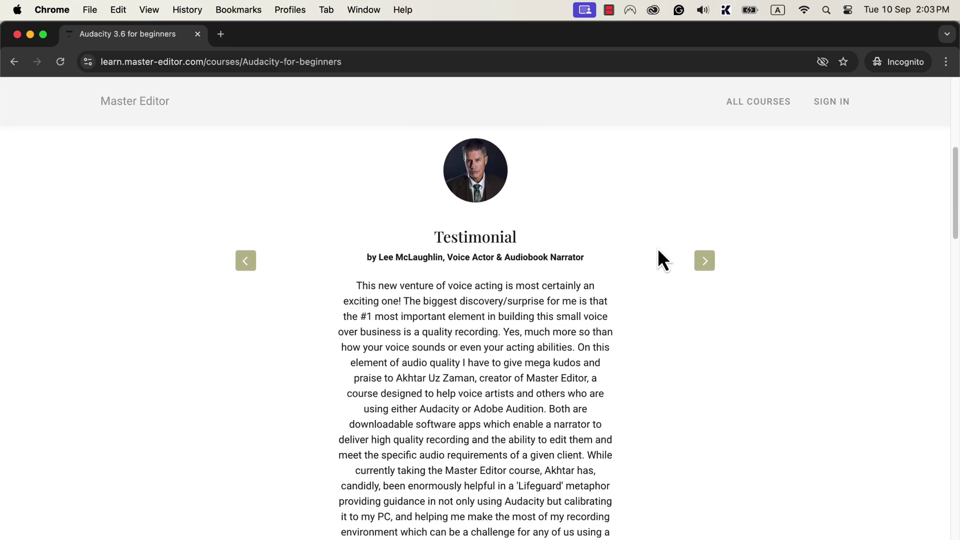
scroll(658, 259, down, 4)
scroll(658, 260, down, 3)
scroll(658, 260, down, 3)
scroll(658, 260, down, 1)
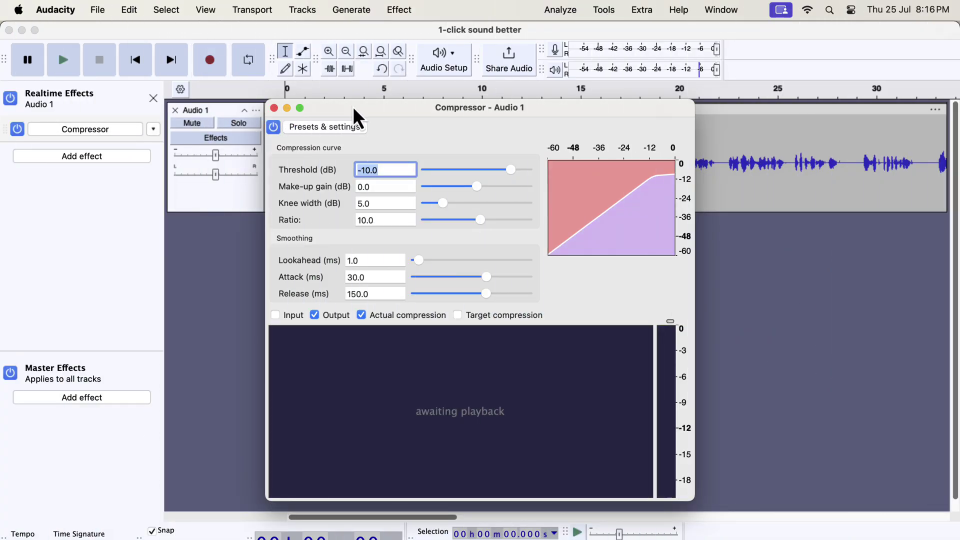
- Move the Compressor window lower over the Audio 1 track
drag(352, 106, 334, 184)
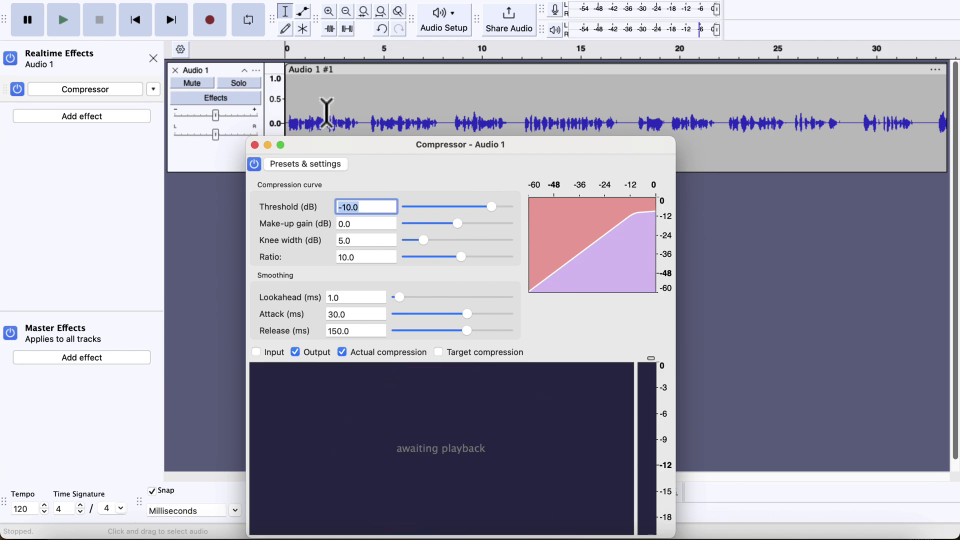
- Play Audio 1 from near its start through the default Compressor (-10 dB threshold), then stop
click(330, 113)
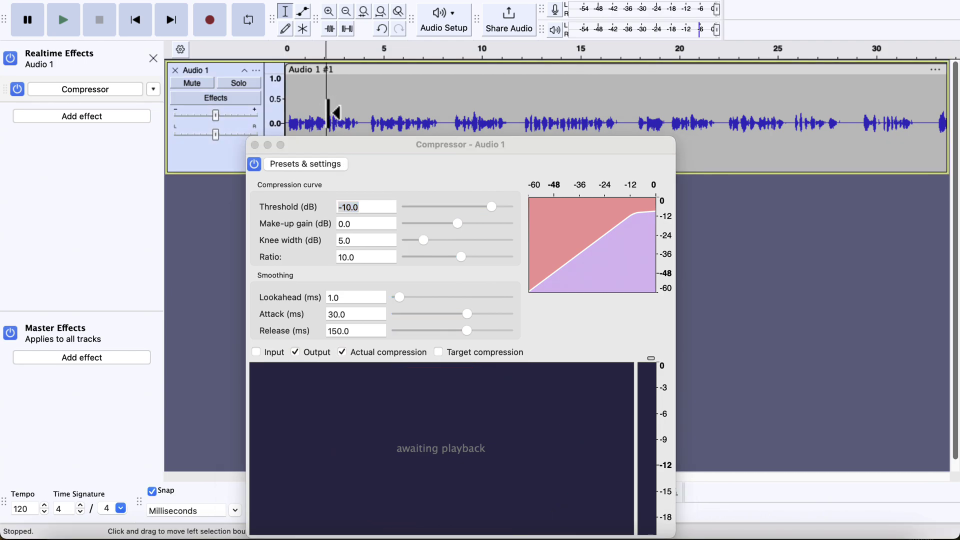
click(291, 117)
key(space)
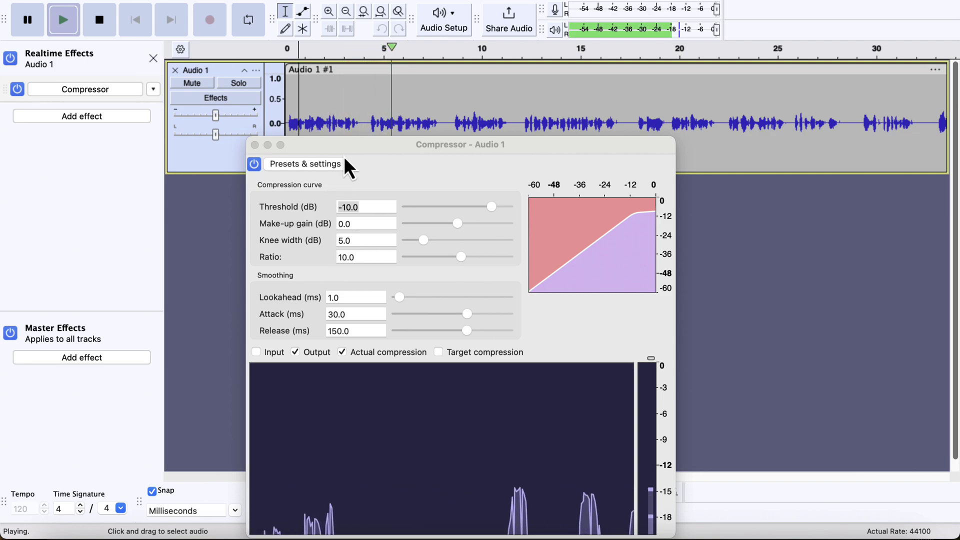
mouse_move(345, 146)
mouse_down()
mouse_move(315, 146)
mouse_move(218, 5)
mouse_up()
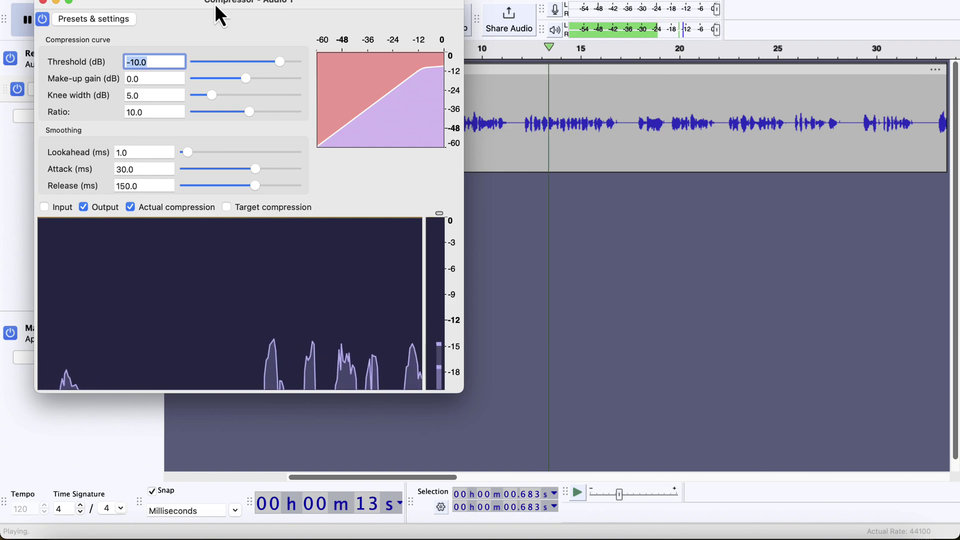
key(space)
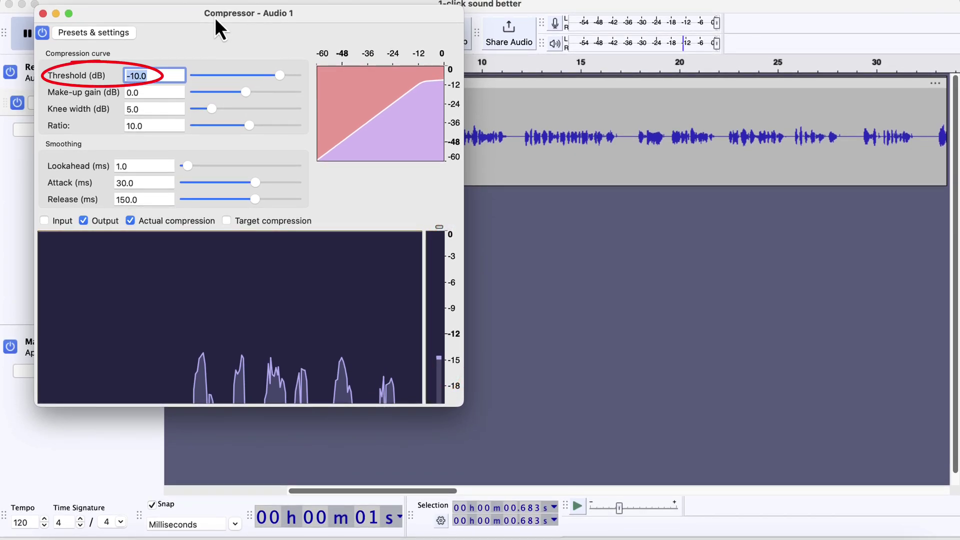
- Lower the Threshold to -18.7 dB and replay the voice from about 9.4 seconds
drag(280, 76, 264, 78)
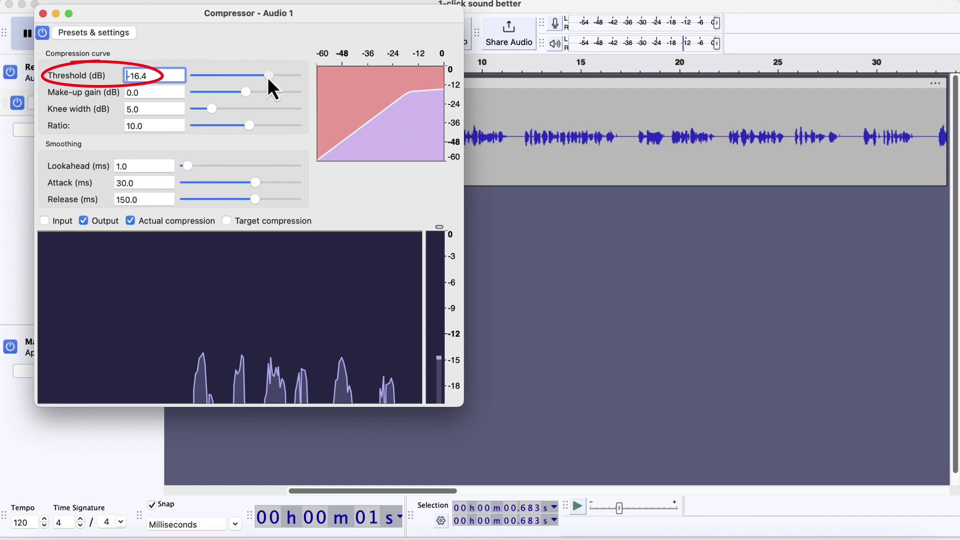
click(472, 135)
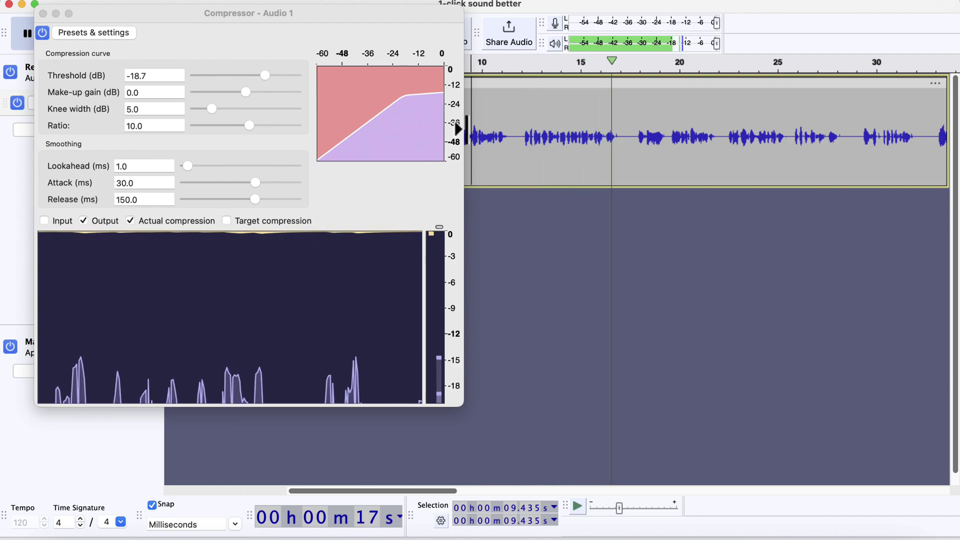
key(space)
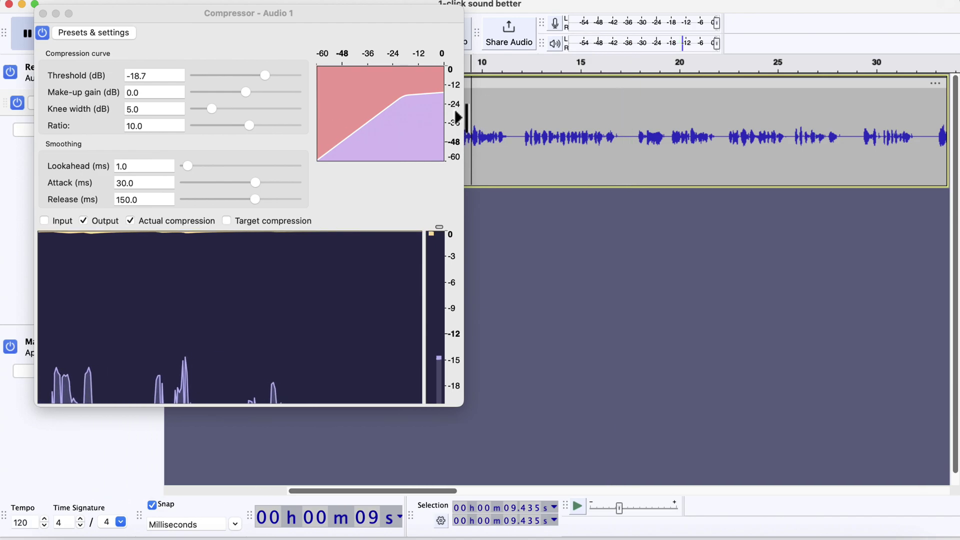
key(space)
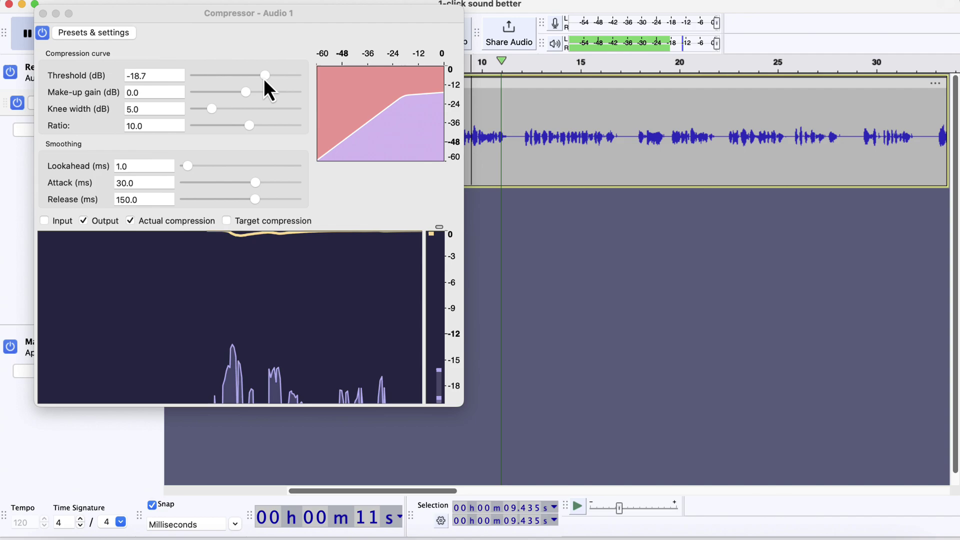
- Lower the Threshold further to -26.1 dB, audition it, and recenter the Compressor window
drag(264, 76, 251, 76)
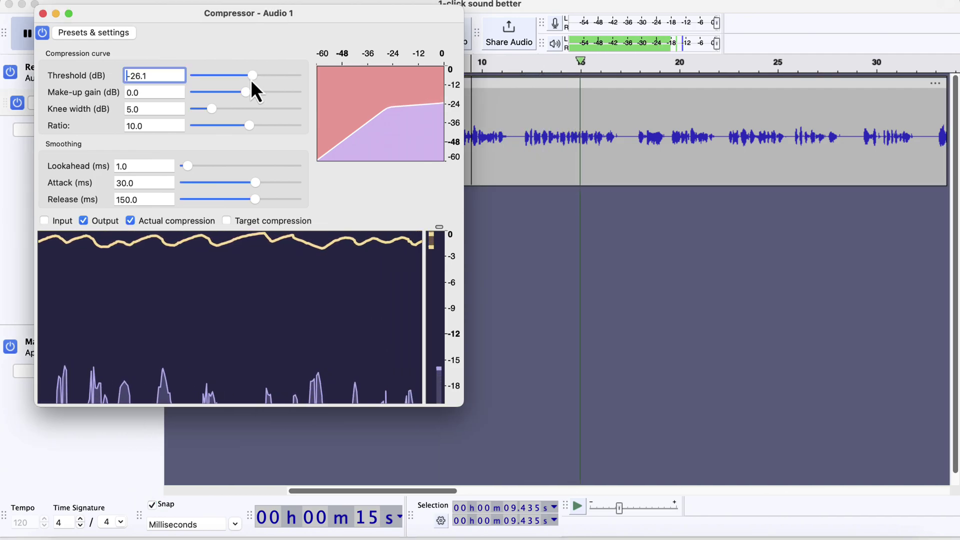
key(space)
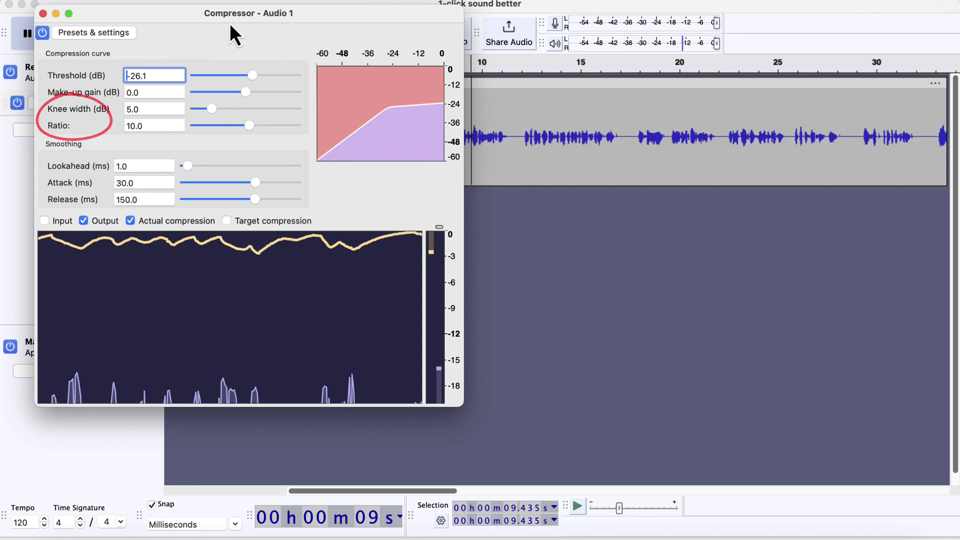
drag(229, 14, 456, 65)
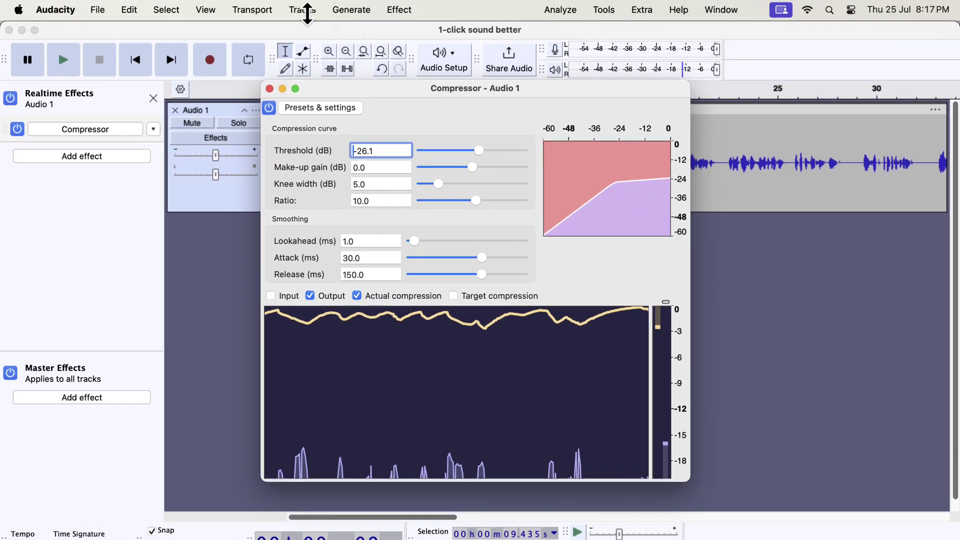
- Render the Compressor into Audio 1 with Tracks > Mix > Mix and Render, then select the whole track
click(302, 10)
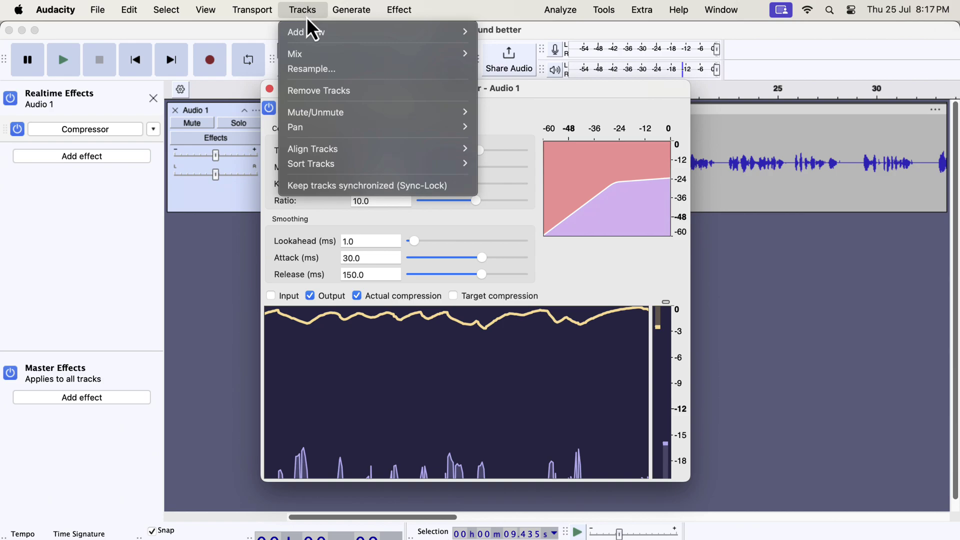
mouse_move(375, 54)
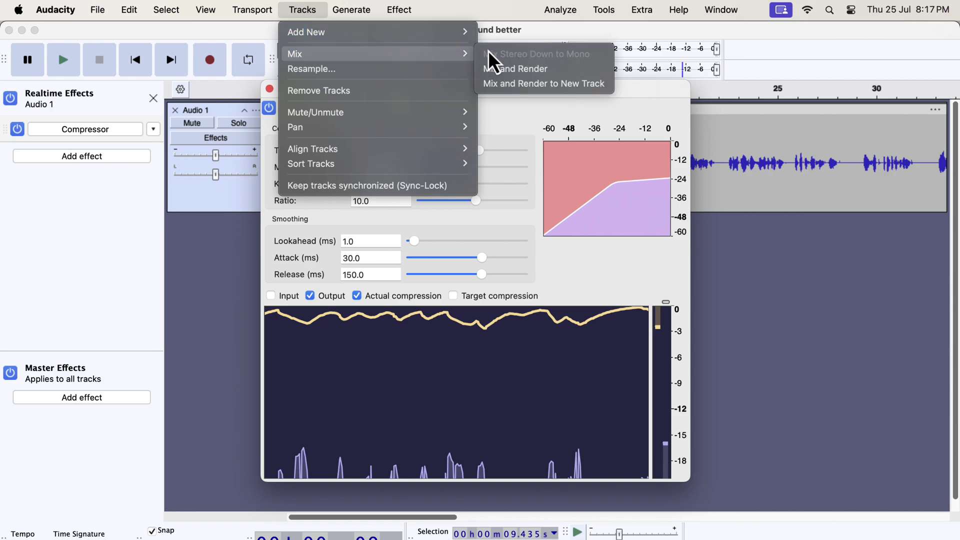
click(561, 71)
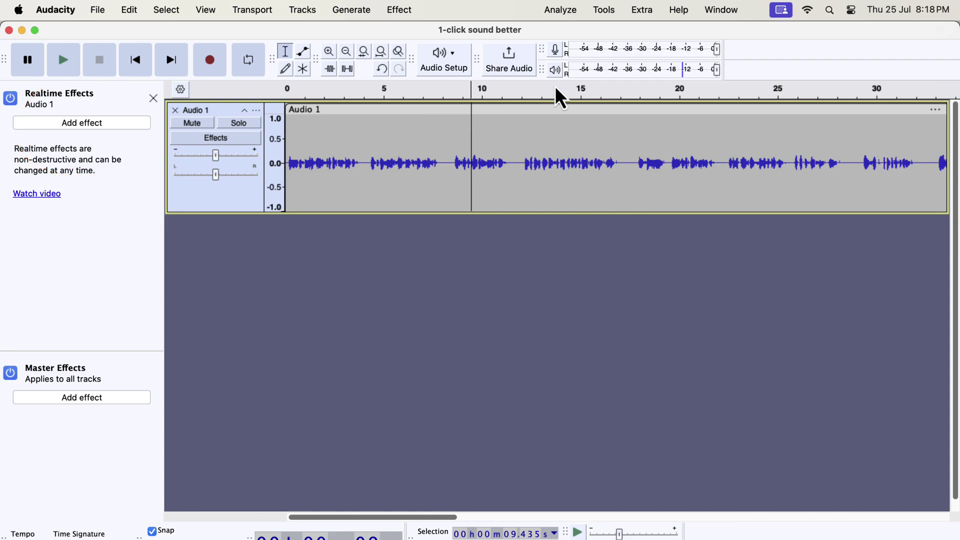
double_click(377, 184)
click(398, 10)
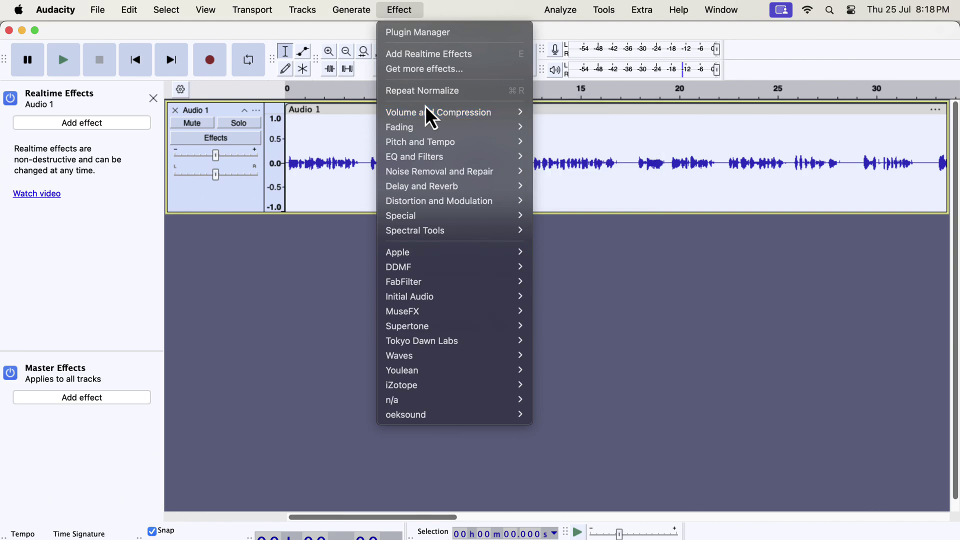
- Open the Compressor effect and load its Modern factory preset
mouse_move(438, 113)
click(566, 141)
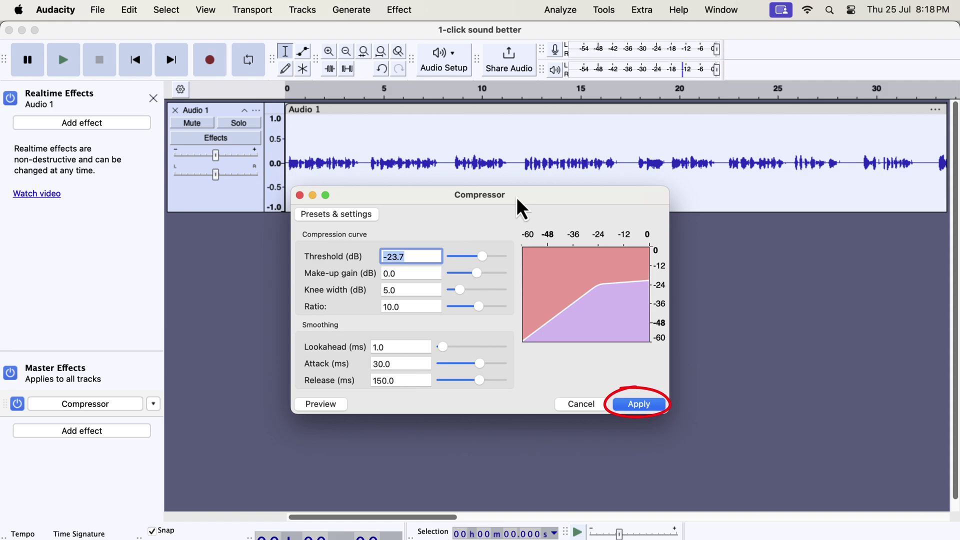
click(336, 213)
mouse_move(341, 277)
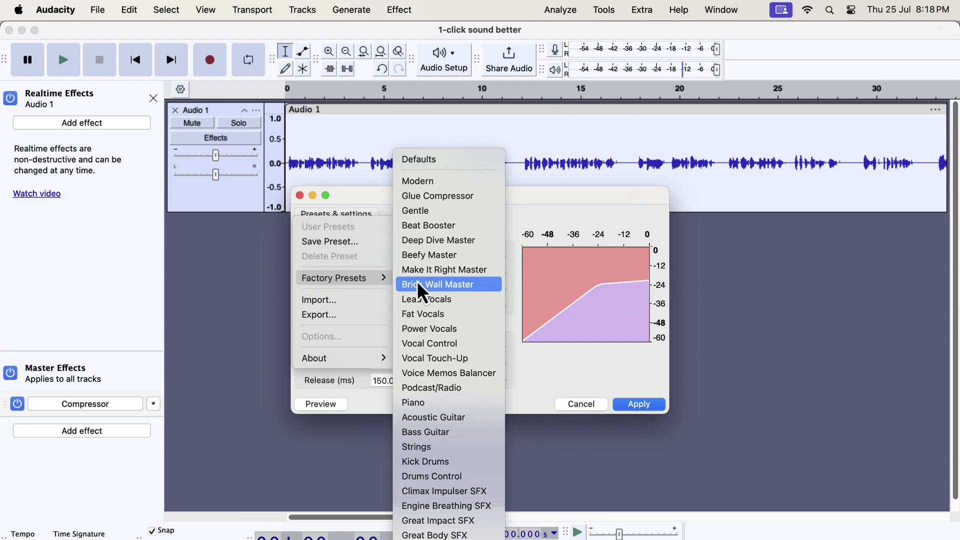
click(435, 182)
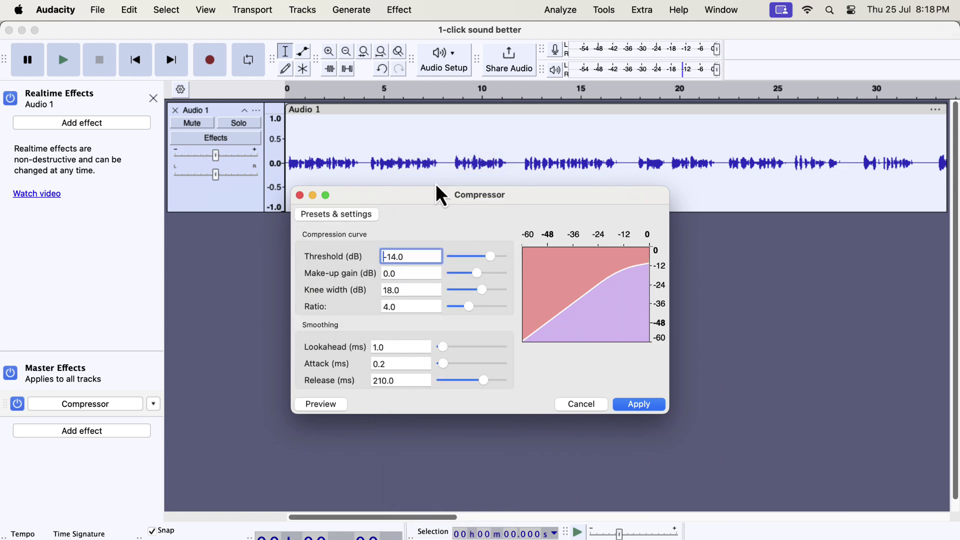
- Load the Podcast/Radio factory preset, then view Muse Hub's apps listing
click(337, 214)
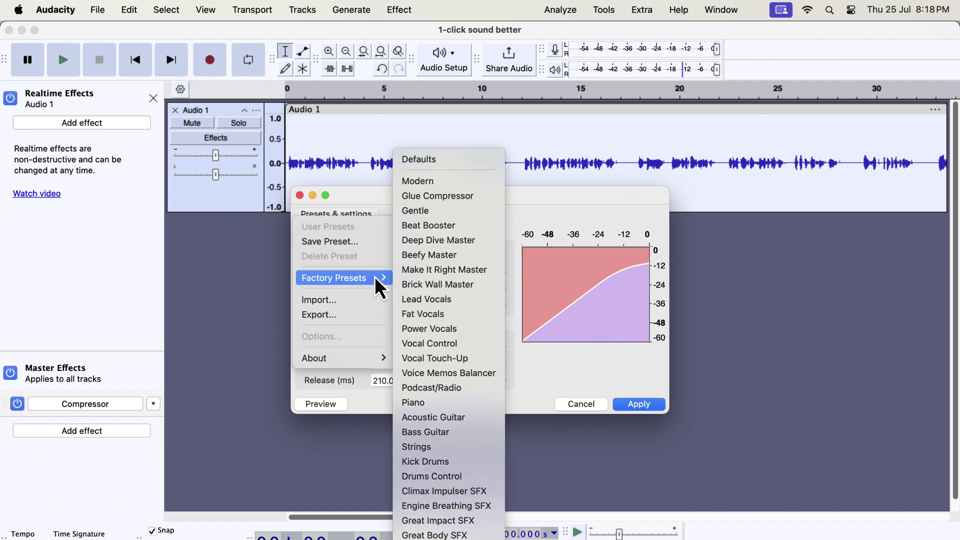
mouse_move(334, 278)
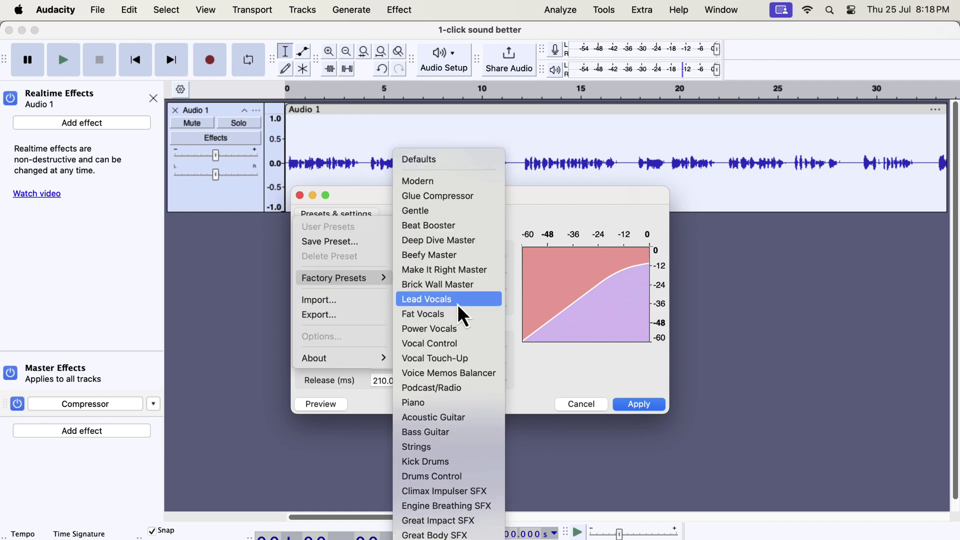
click(475, 390)
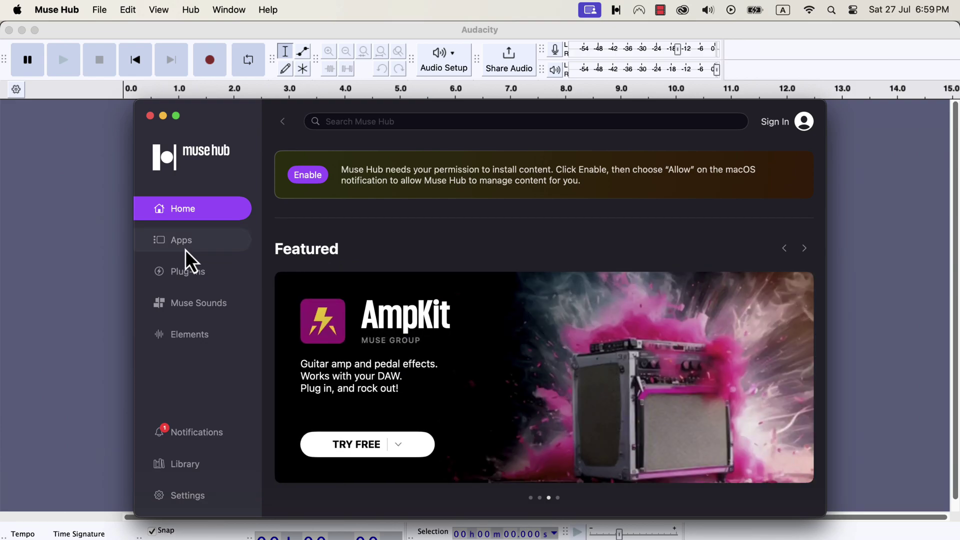
click(185, 250)
scroll(318, 393, down, 3)
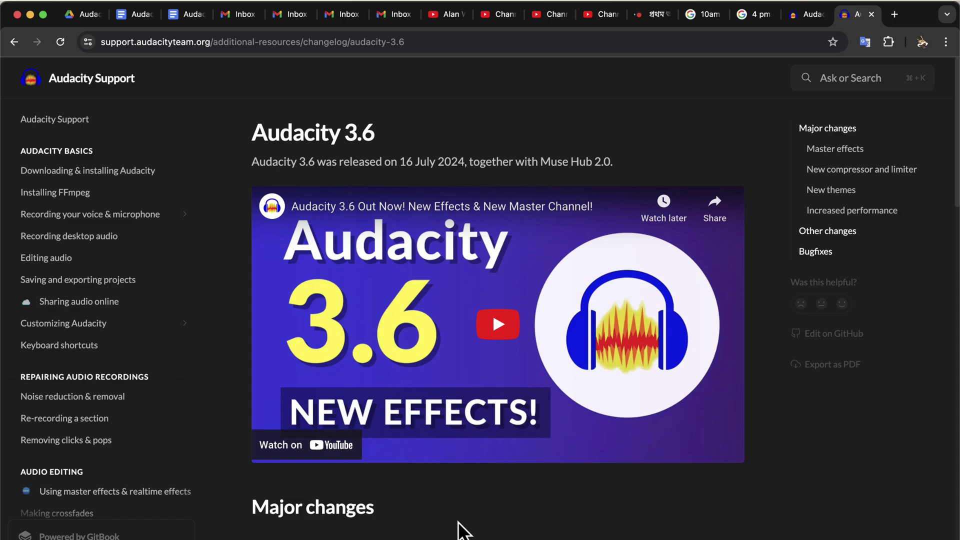
scroll(463, 525, down, 2)
scroll(458, 512, down, 1)
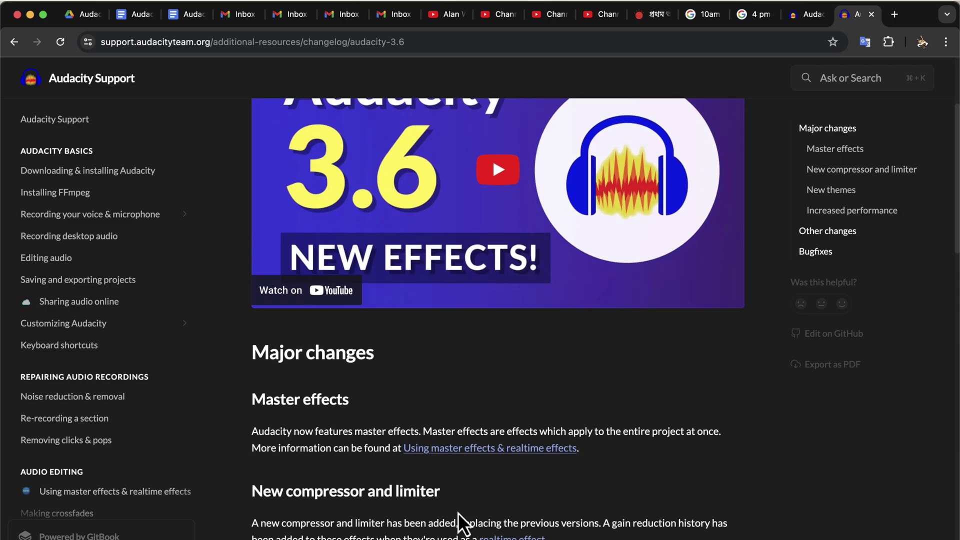
scroll(458, 512, down, 4)
scroll(458, 512, down, 2)
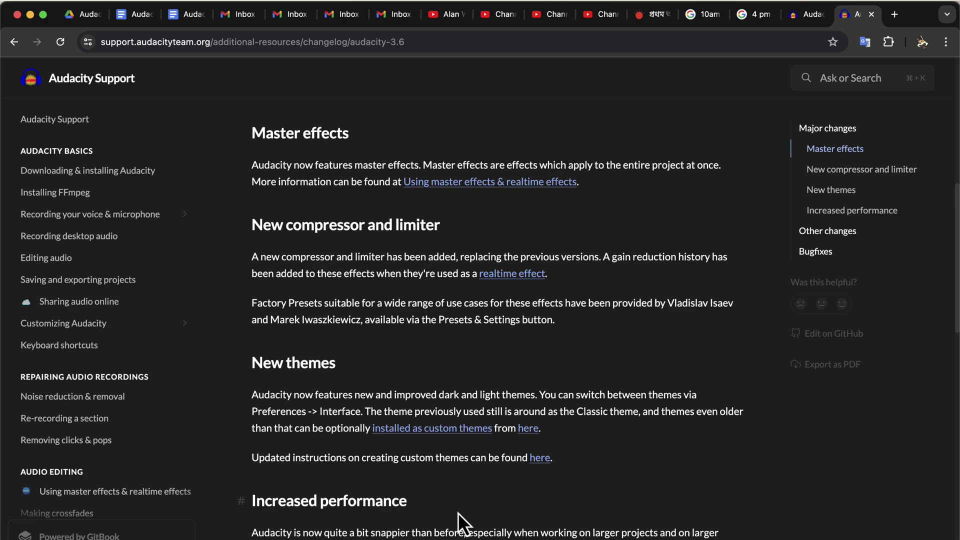
scroll(459, 514, down, 4)
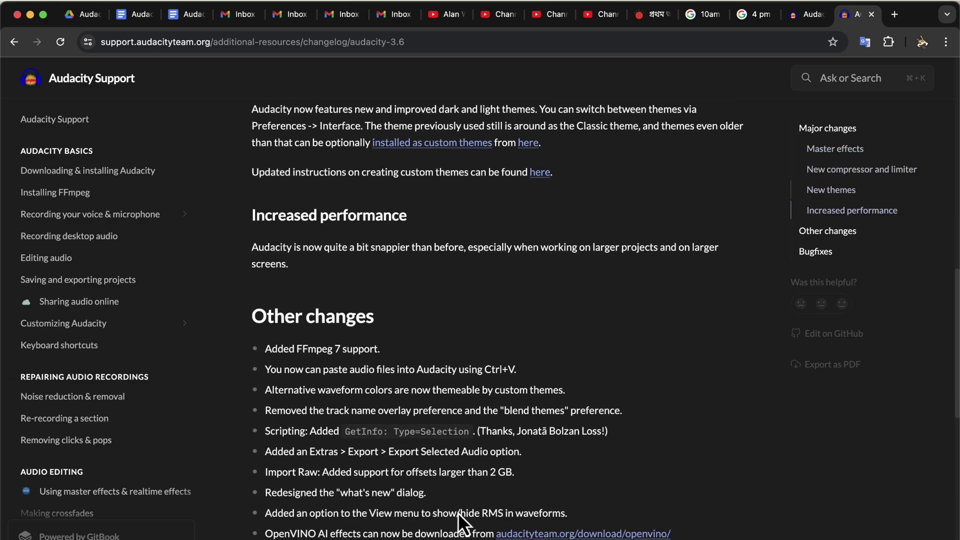
scroll(458, 513, down, 1)
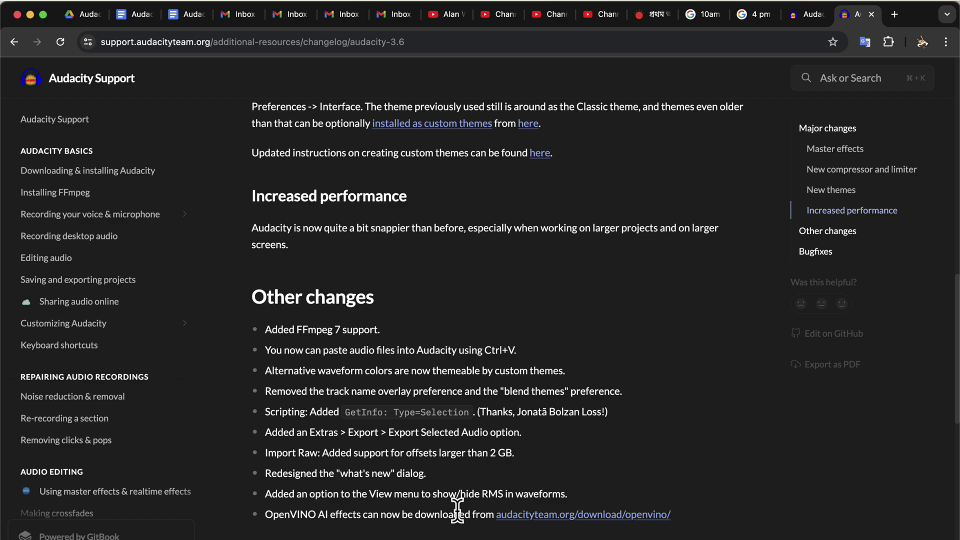